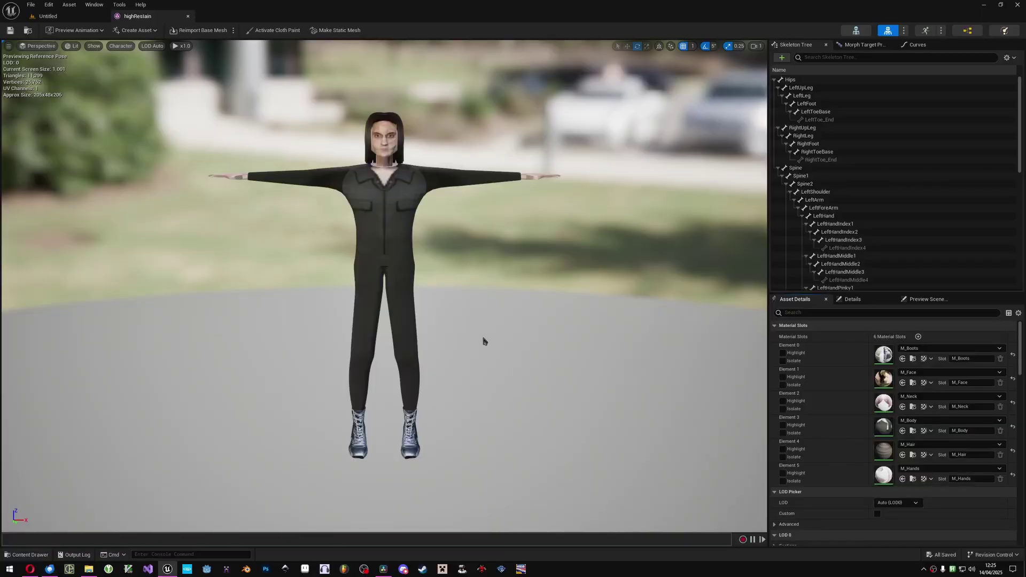
# Orbit the skeletal mesh preview around the character model.
pyautogui.moveTo(484, 341); pyautogui.dragTo(700, 342)
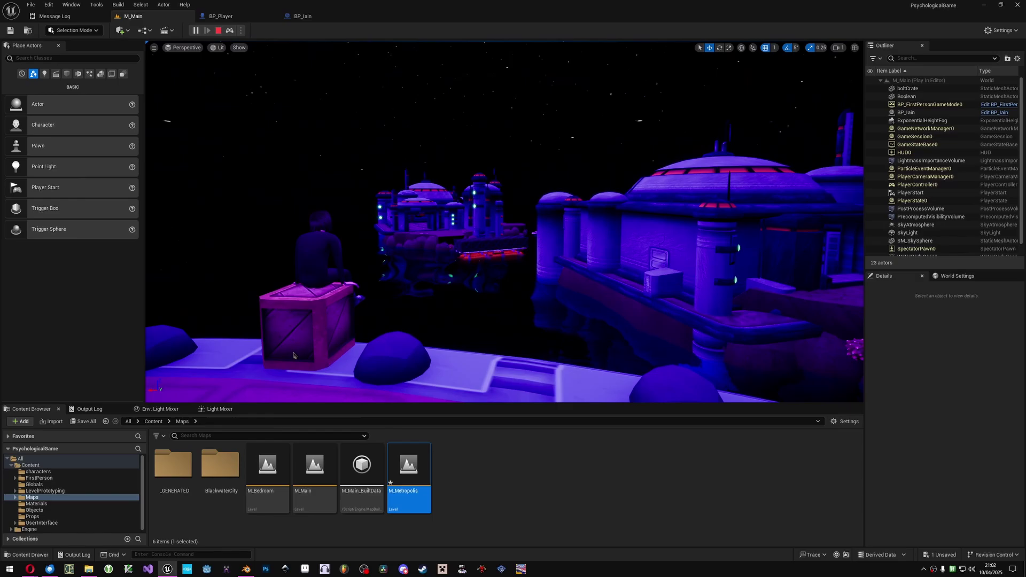
# Stop the Metropolis play session and select PostProcessVolume to show its Details.
pyautogui.press('Escape')
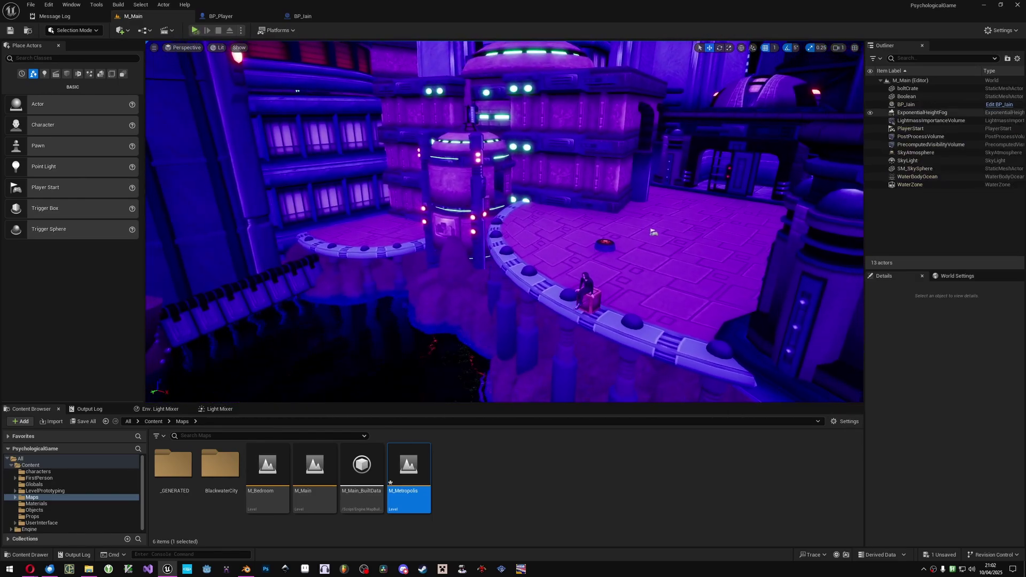
pyautogui.click(950, 139)
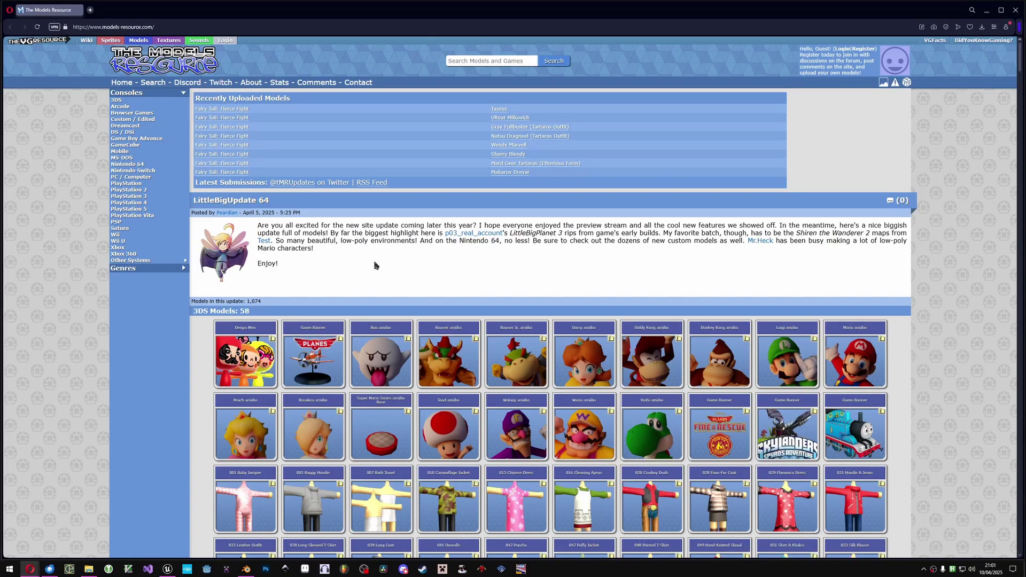
# Scroll to Custom / Edited Models and open Bowser Jr. (Super Mario 64) in a new tab.
pyautogui.scroll(-8, 420, 263)
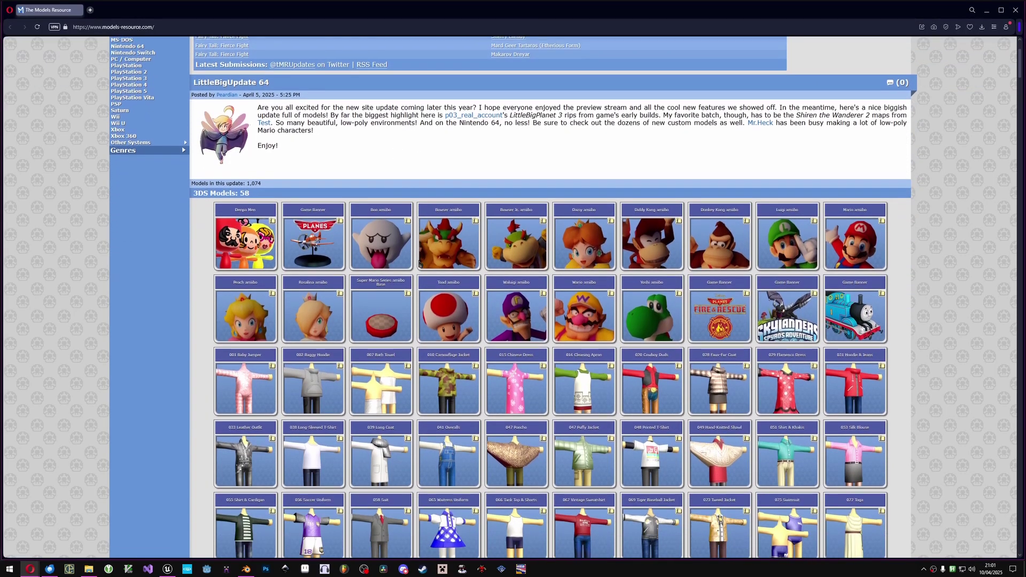
pyautogui.scroll(-6, 420, 259)
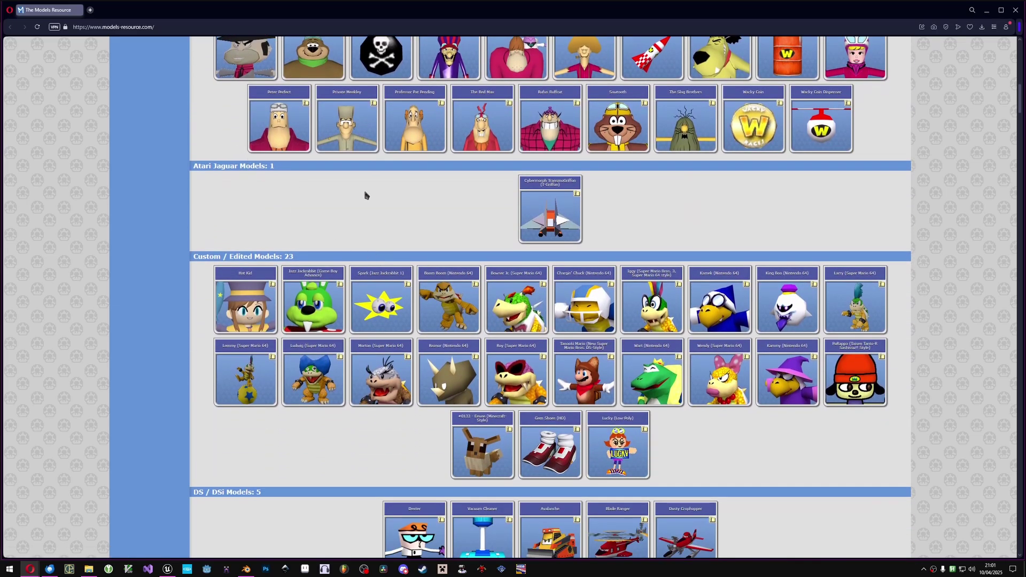
pyautogui.middleClick(416, 257)
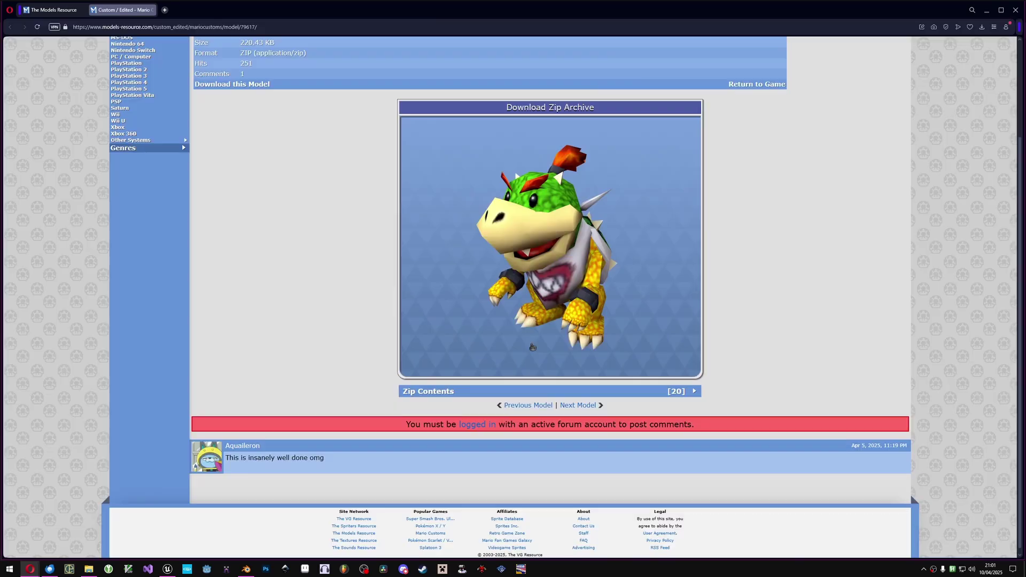
pyautogui.scroll(2, 548, 312)
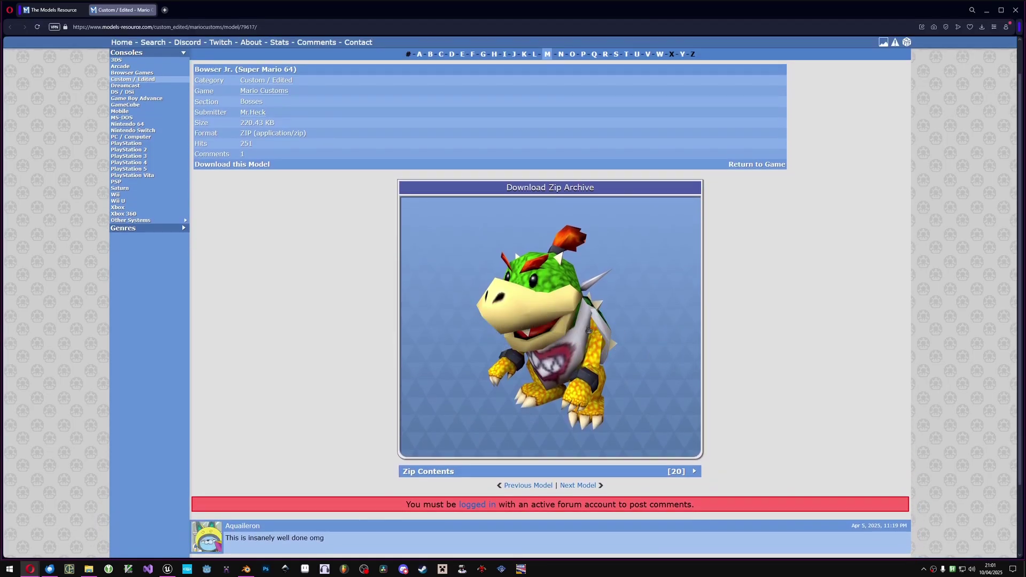
# Start the Bowser Jr. zip download, cancel the save, and close its tab.
pyautogui.click(511, 302)
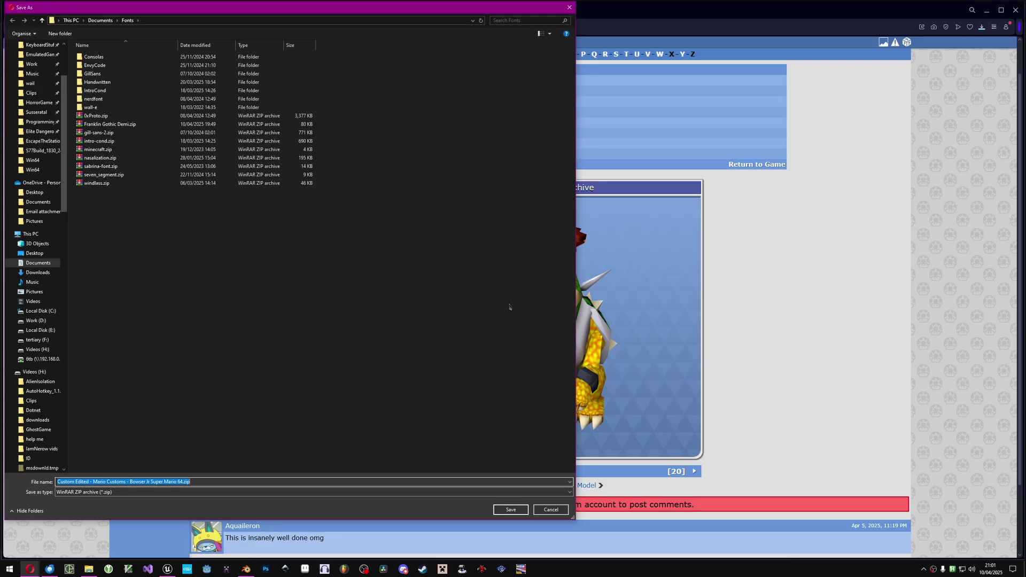
pyautogui.click(552, 510)
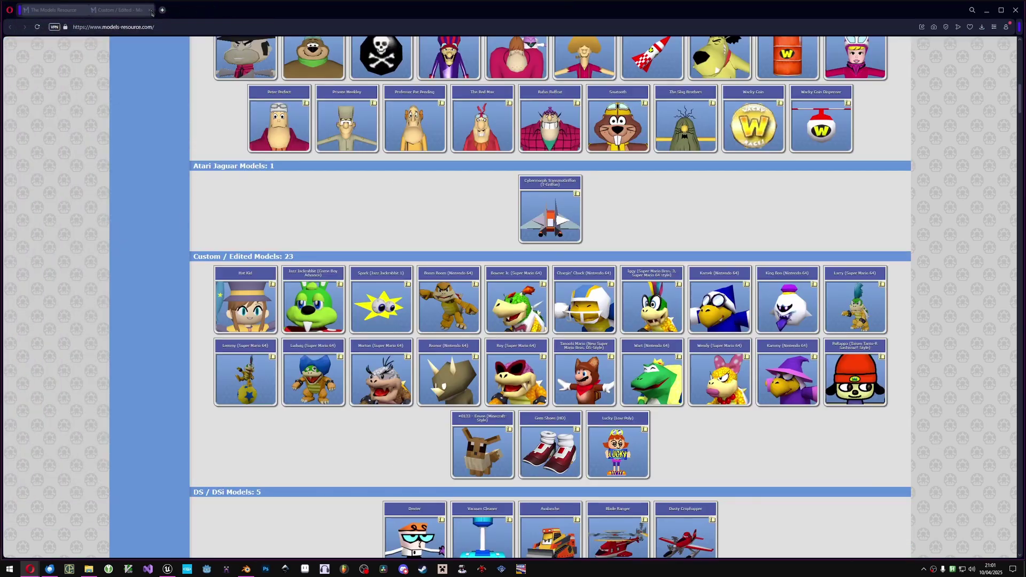
pyautogui.click(153, 9)
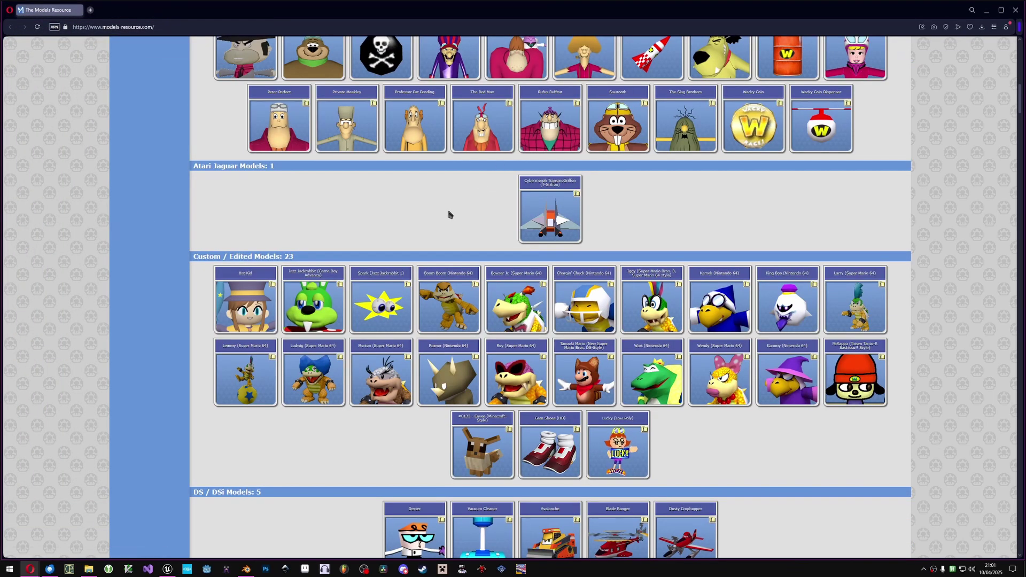
# Go to the PlayStation 3 section and open the Ratchet & Clank (HD) model collection.
pyautogui.press('Home')
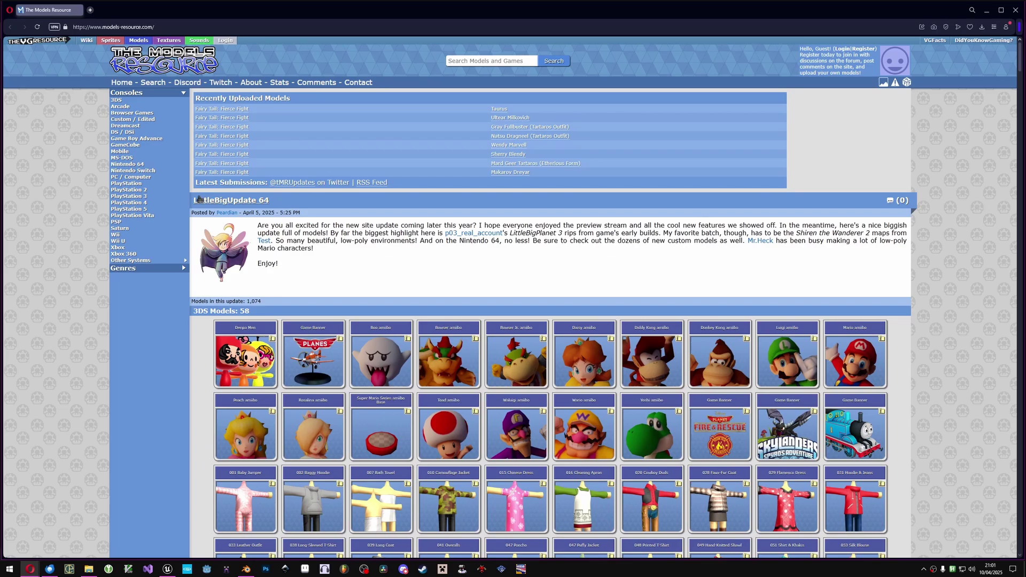
pyautogui.click(141, 196)
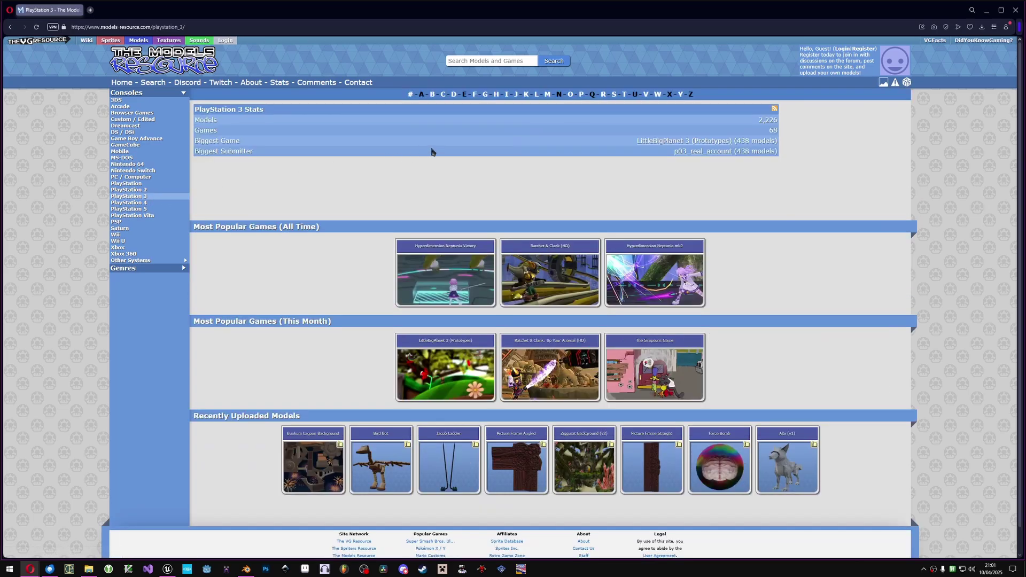
pyautogui.click(564, 284)
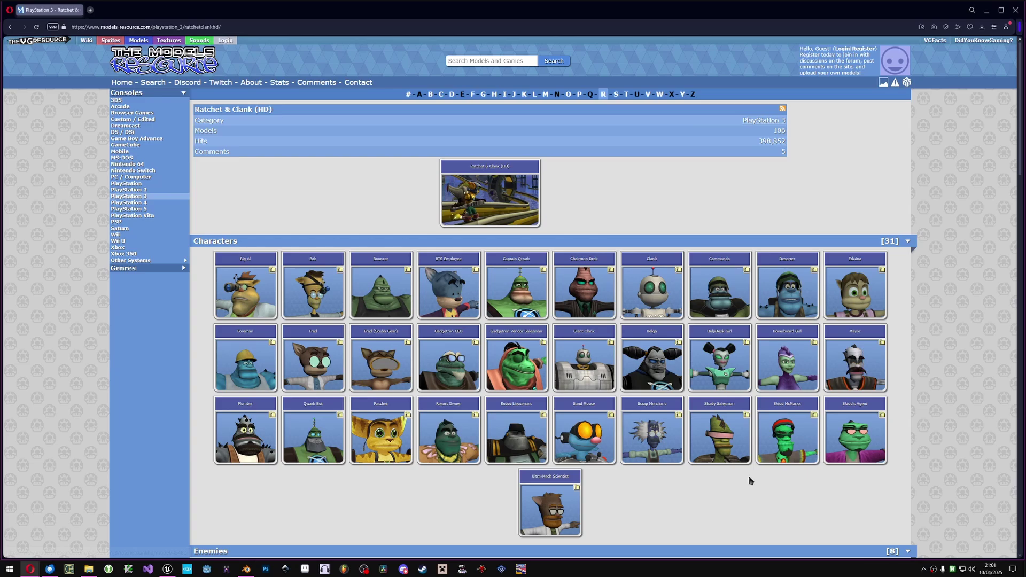
pyautogui.scroll(-1, 780, 466)
pyautogui.scroll(1, 764, 463)
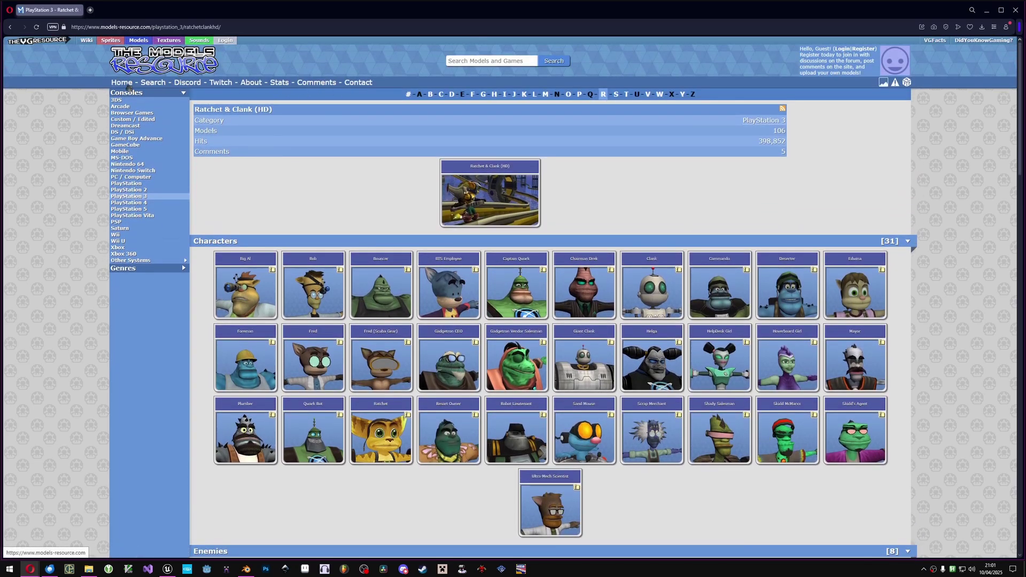
# Read the About Us page in a second tab, then return to the Ratchet & Clank (HD) tab.
pyautogui.middleClick(257, 87)
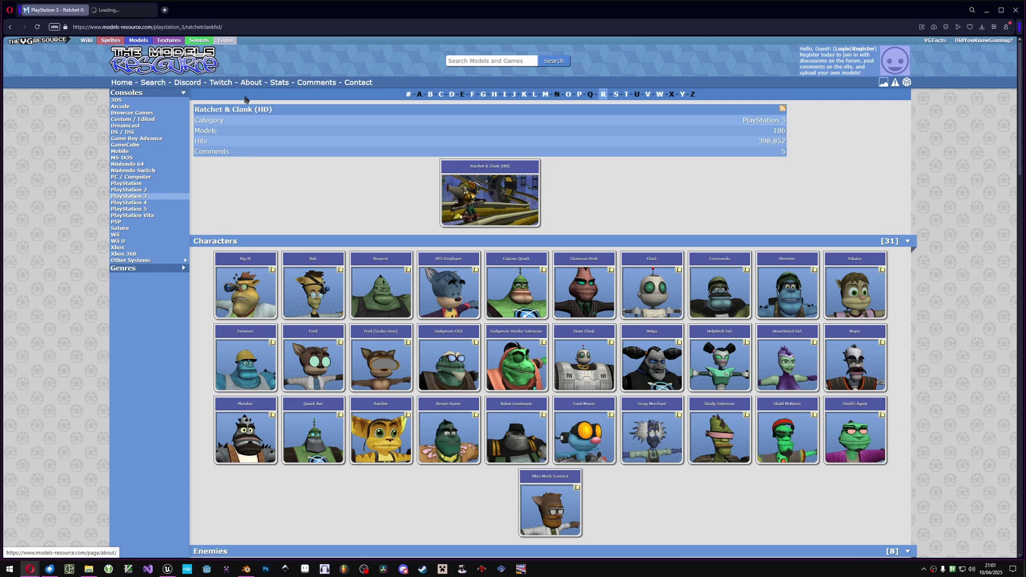
pyautogui.click(121, 10)
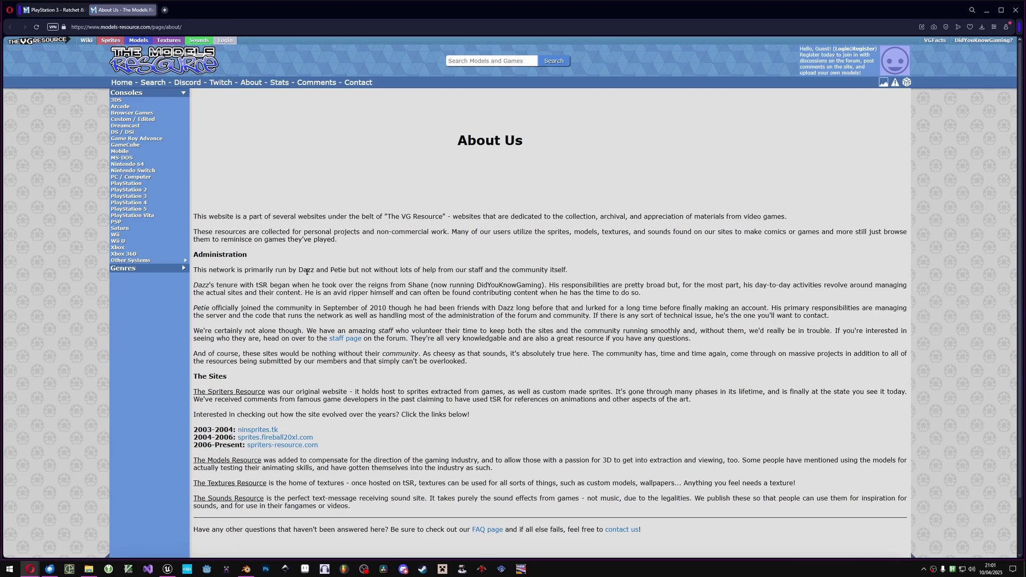
pyautogui.scroll(-1, 307, 271)
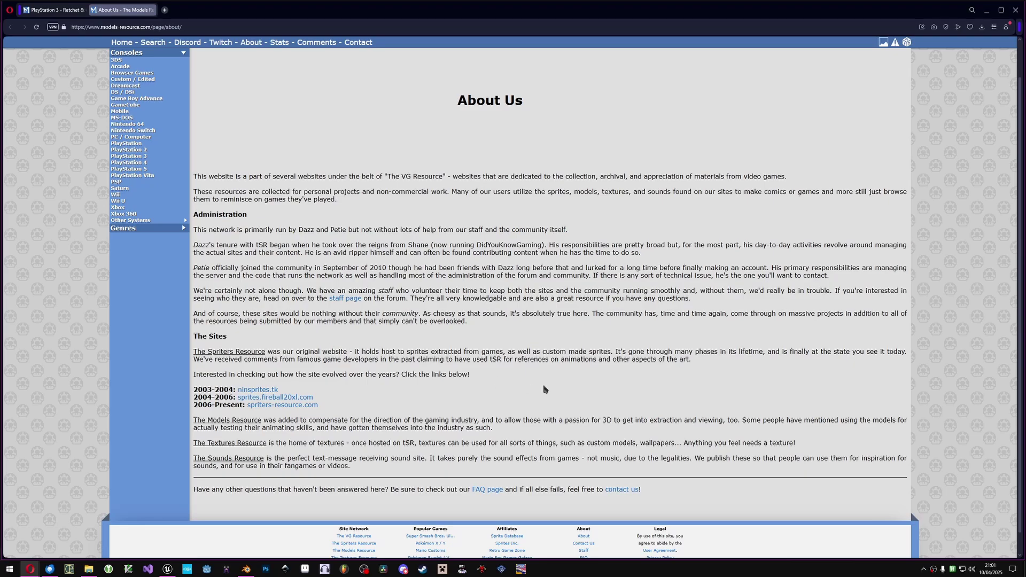
pyautogui.scroll(1, 171, 191)
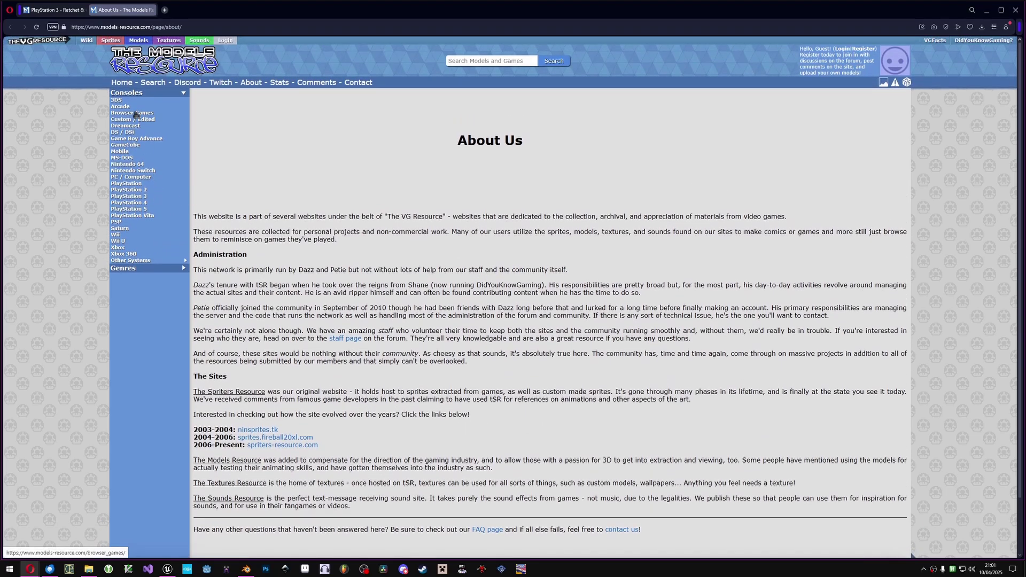
pyautogui.click(73, 10)
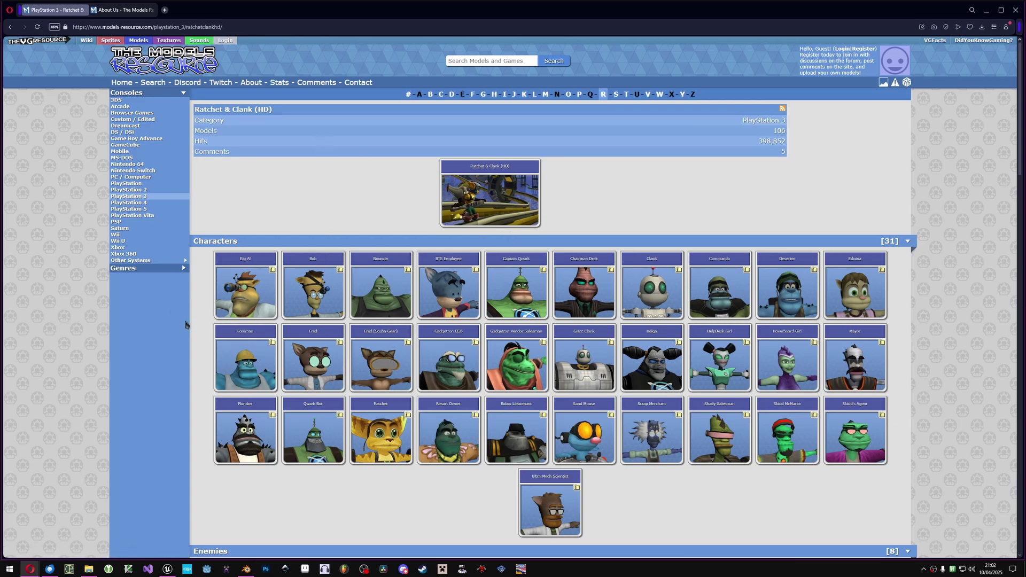
# Leave the browser and switch over to the Unreal editor with Alt+Tab.
pyautogui.hotkey('alt', 'Tab')
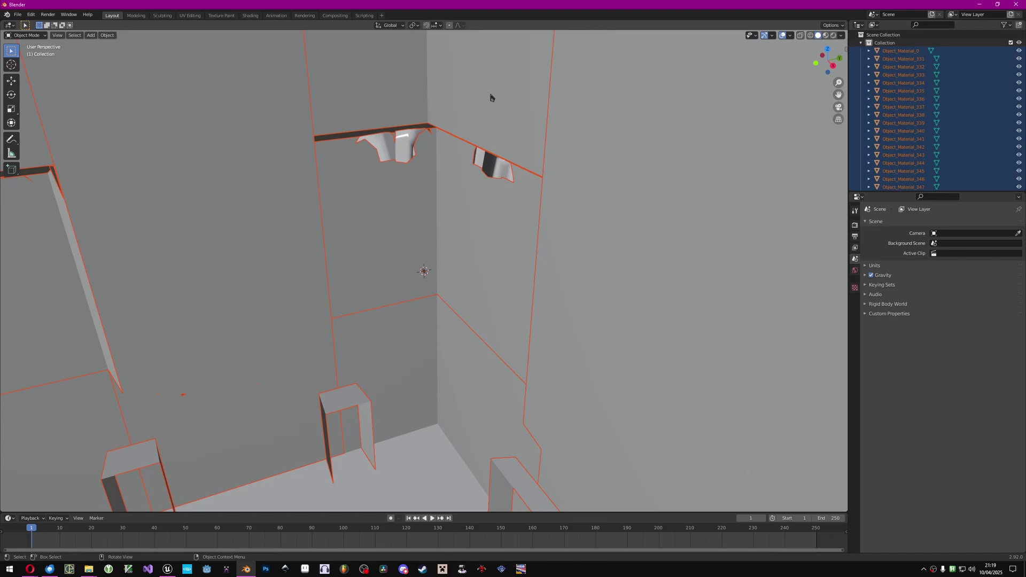
# Zoom out, deselect all city pieces, and switch the viewport to Rendered shading.
pyautogui.scroll(-10, 486, 101)
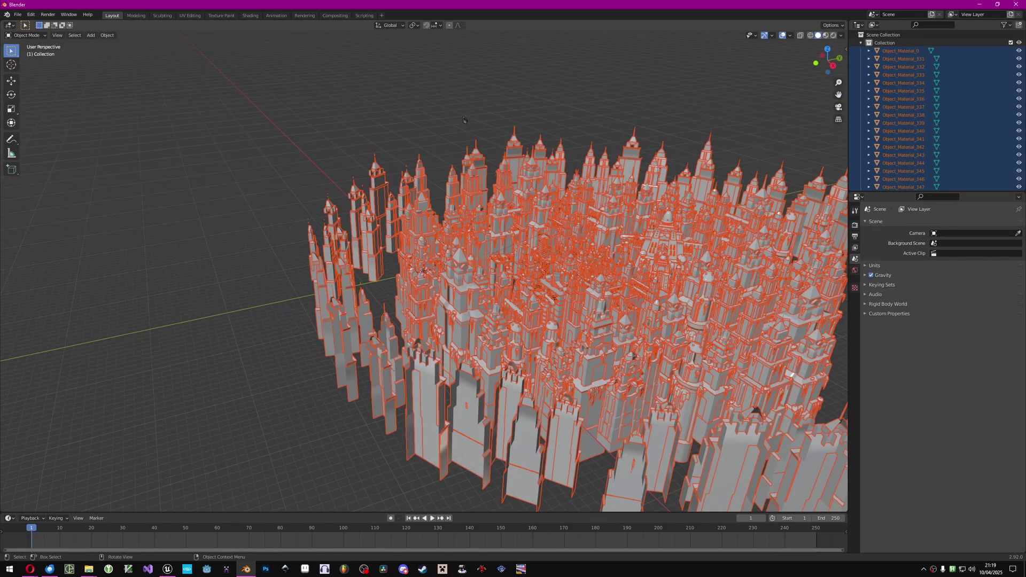
pyautogui.click(677, 65)
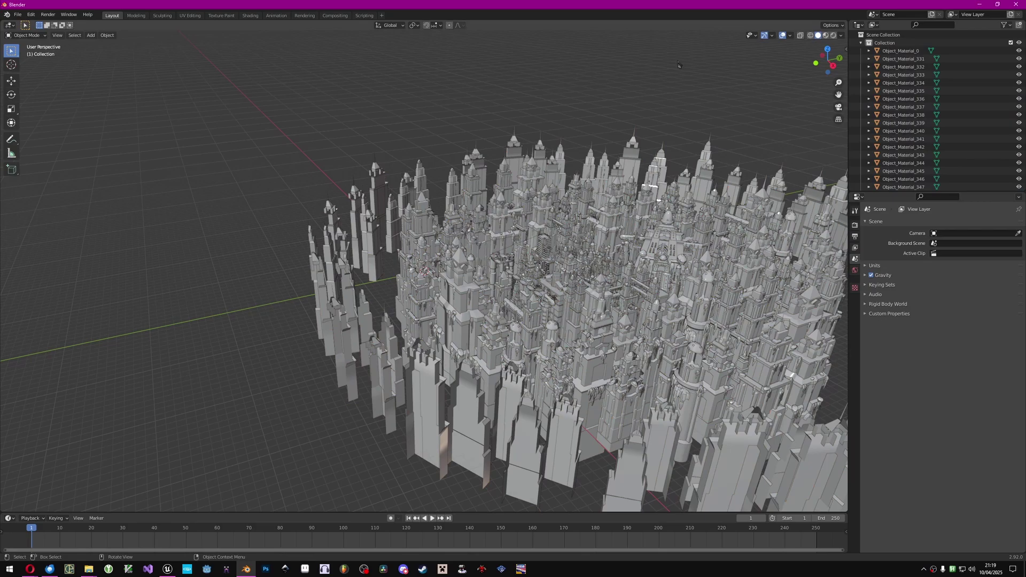
pyautogui.click(833, 36)
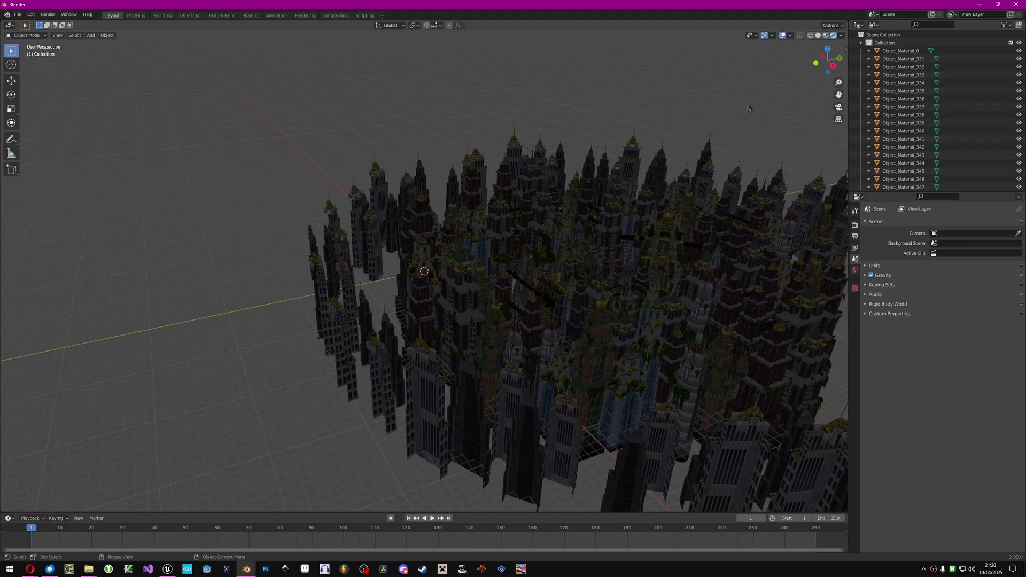
# Select the Object_Material_604, 607 and 624 city pieces and inspect their material settings.
pyautogui.moveTo(488, 204); pyautogui.dragTo(579, 261, button='middle')
pyautogui.click(581, 255)
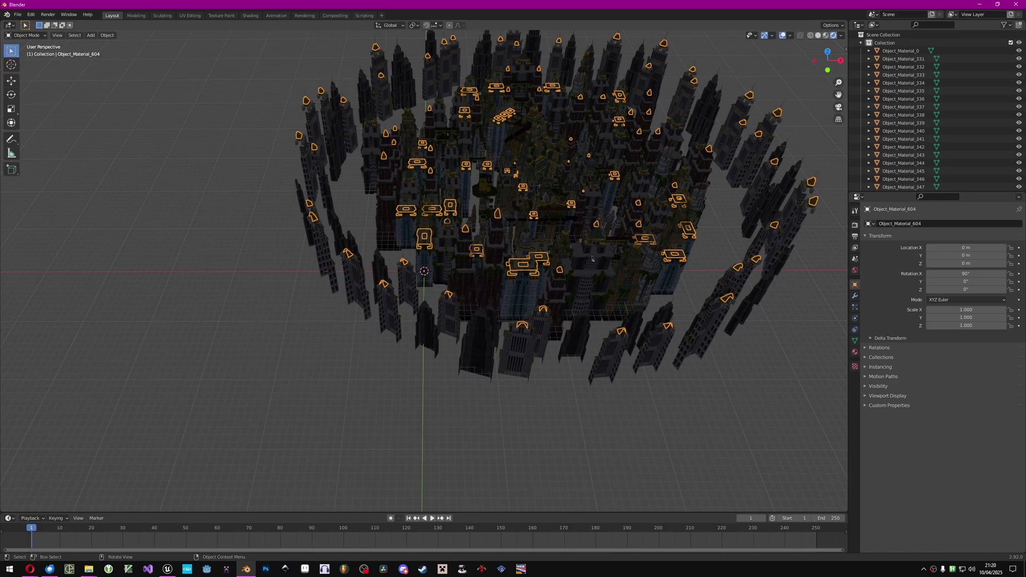
pyautogui.click(579, 260)
pyautogui.click(550, 285)
pyautogui.scroll(-6, 951, 88)
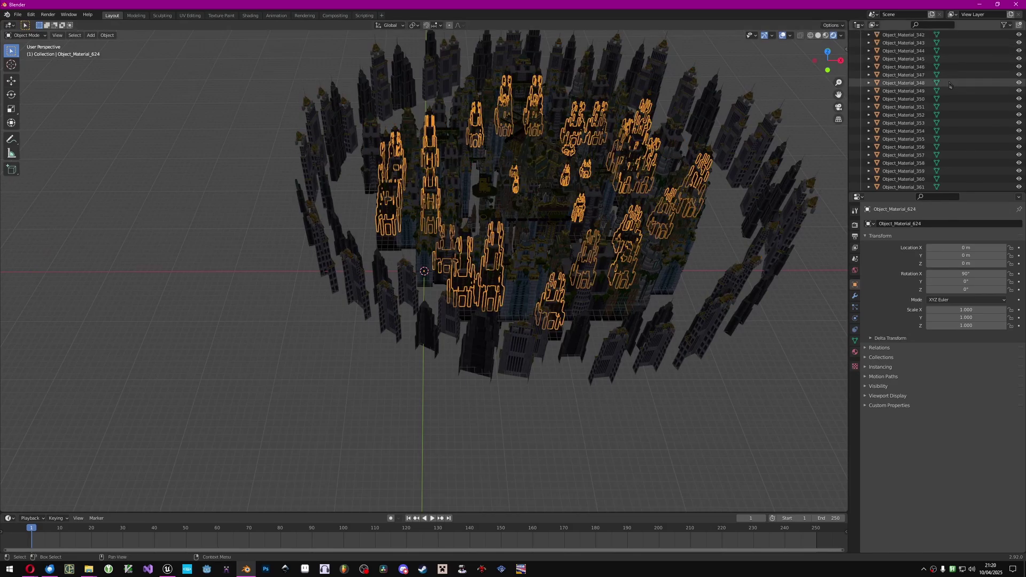
pyautogui.scroll(-5, 950, 87)
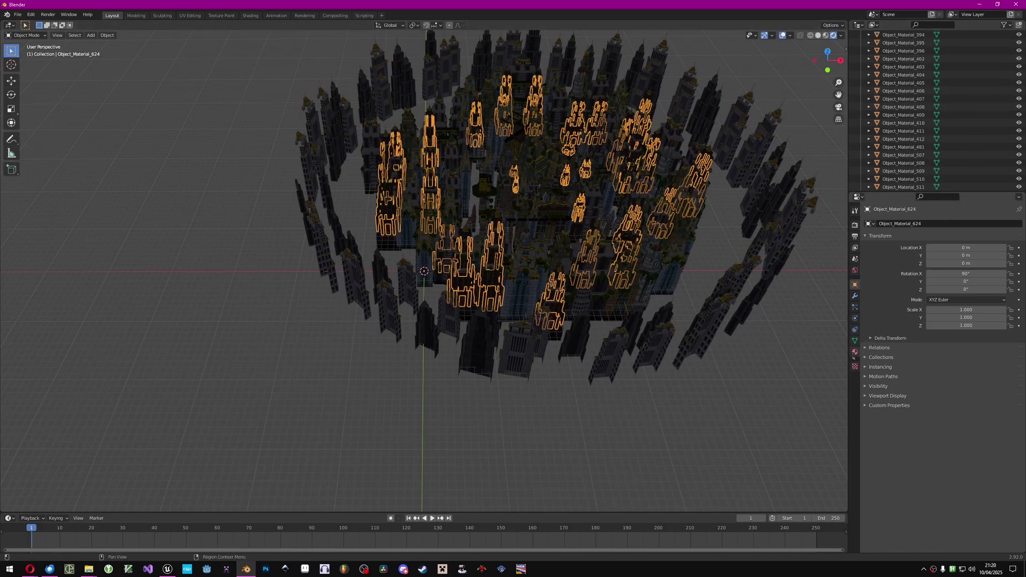
pyautogui.click(856, 352)
pyautogui.scroll(-4, 937, 128)
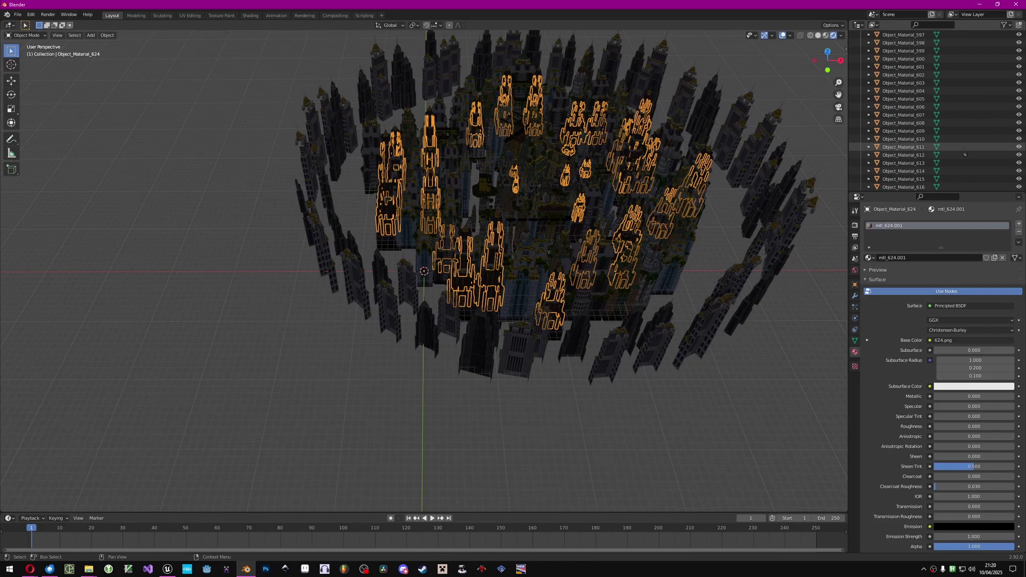
pyautogui.scroll(15, 965, 152)
# Select only Object_Material_0, scroll the Outliner's piece list, and frame the city closer.
pyautogui.click(957, 51)
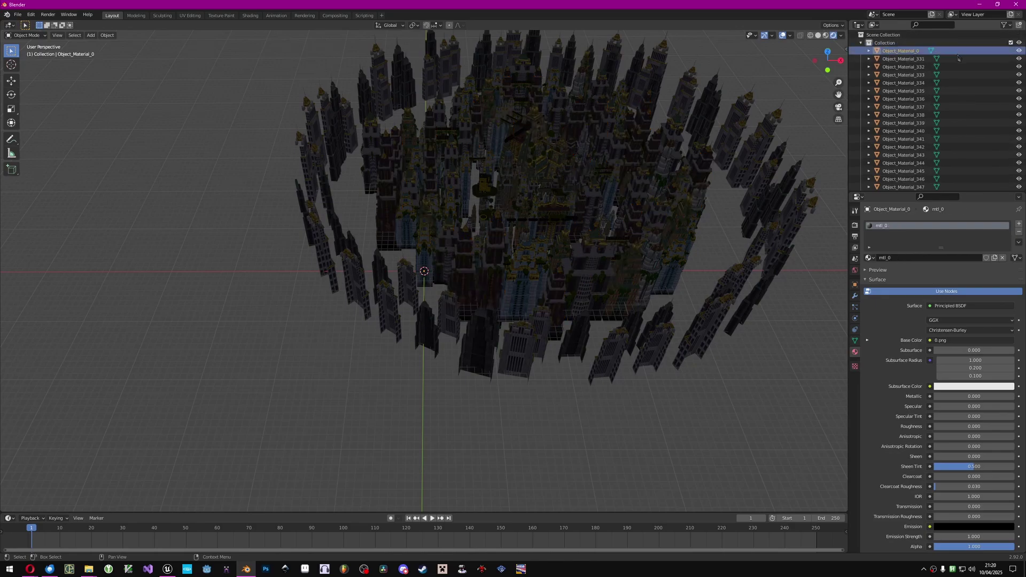
pyautogui.scroll(-3, 954, 109)
pyautogui.scroll(-15, 957, 123)
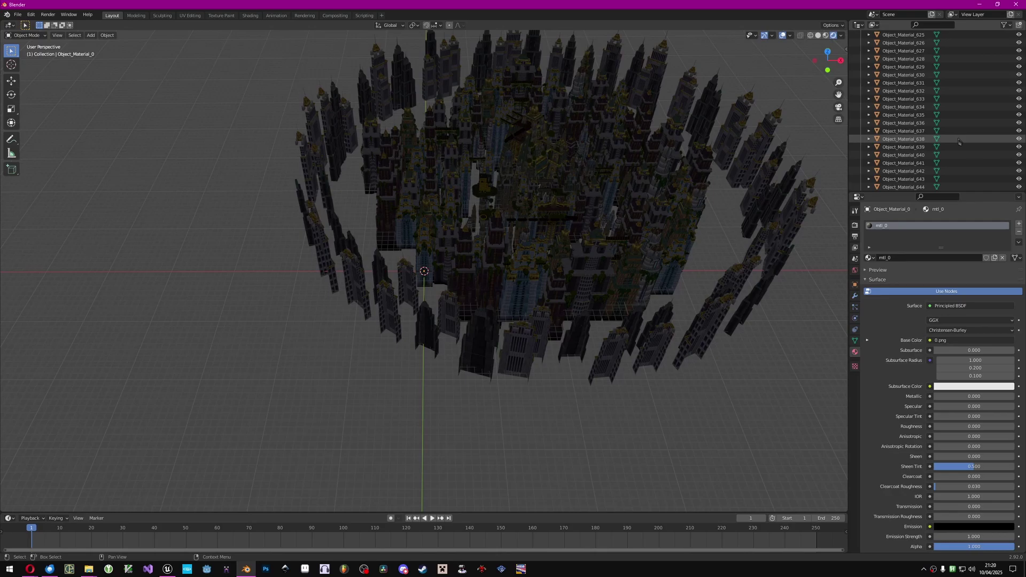
pyautogui.scroll(-4, 959, 141)
pyautogui.scroll(-2, 959, 141)
pyautogui.press('KP_Decimal')
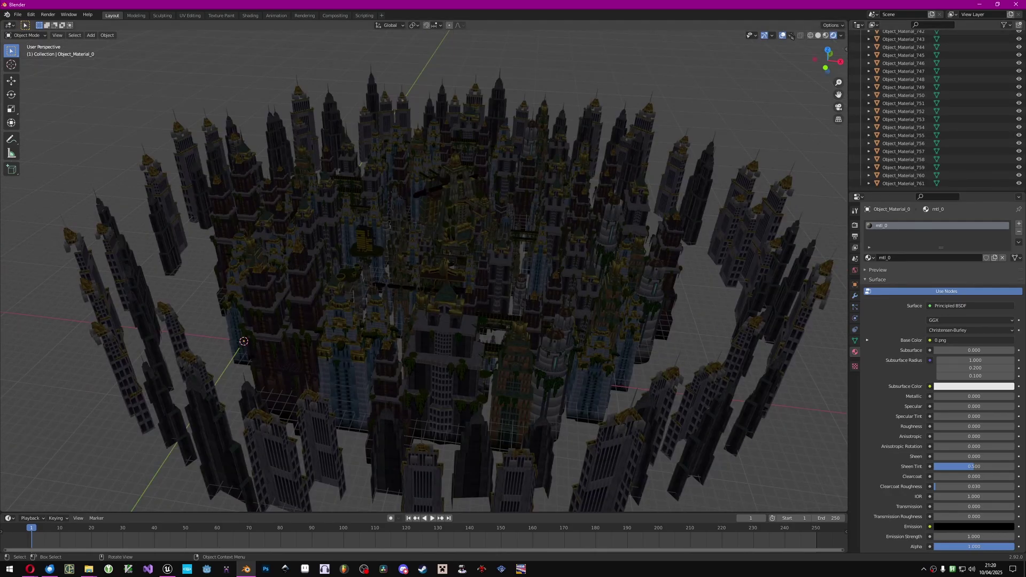
# Enable the Face Orientation overlay and orbit low to inspect a building's faces.
pyautogui.click(792, 35)
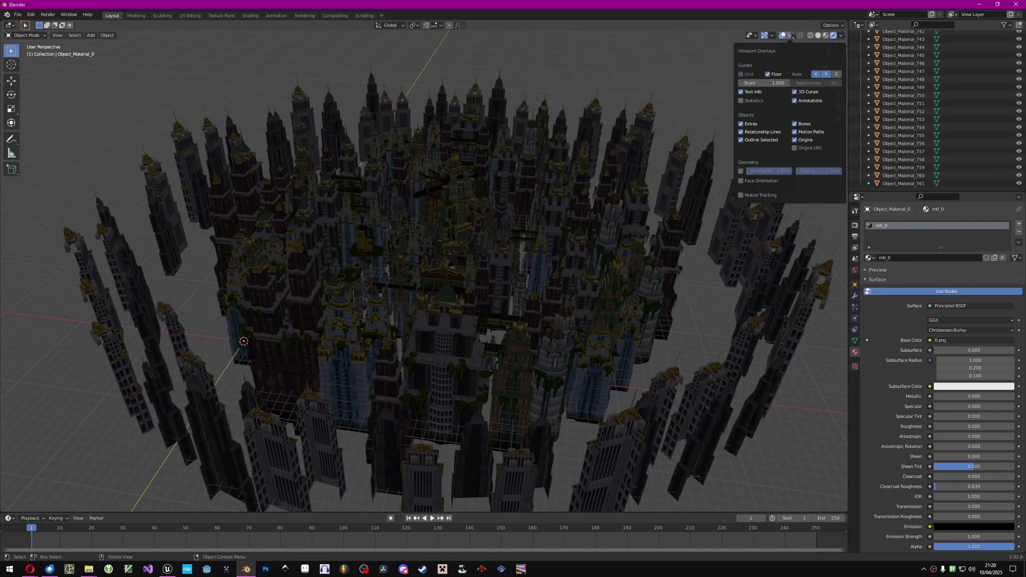
pyautogui.click(769, 181)
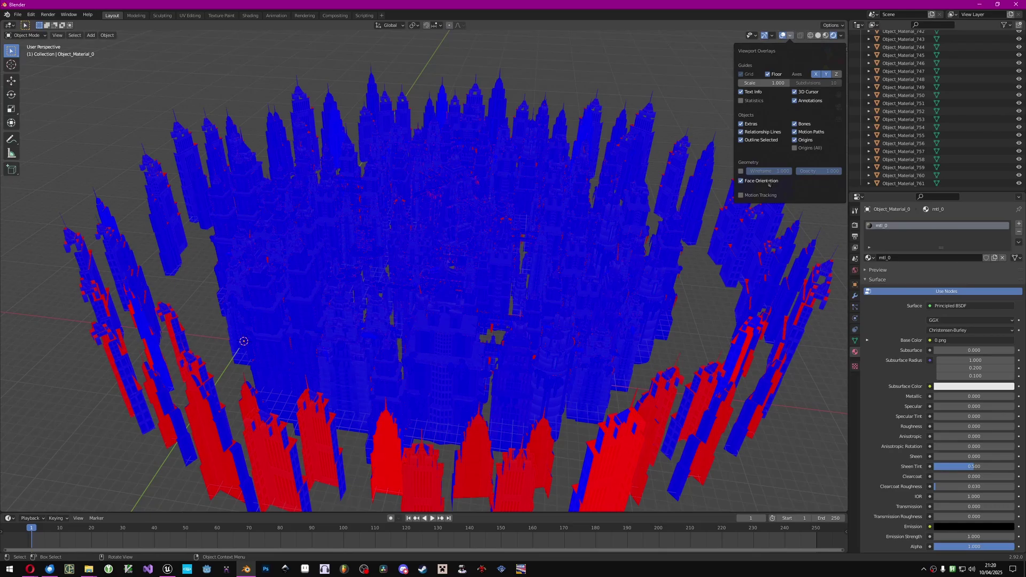
pyautogui.moveTo(711, 224); pyautogui.dragTo(278, 86, button='middle')
pyautogui.click(290, 185)
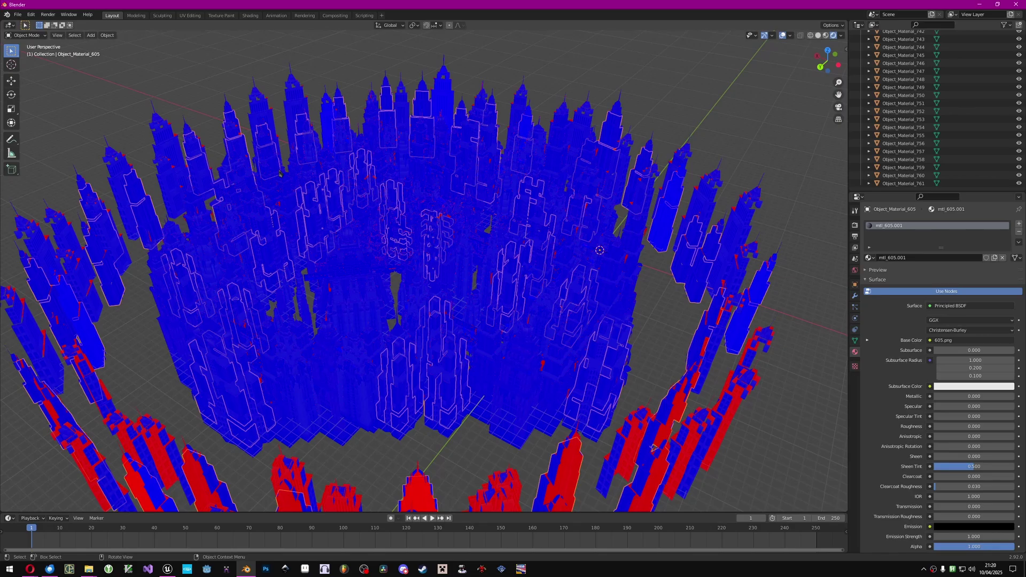
pyautogui.moveTo(289, 186); pyautogui.dragTo(374, 278, button='middle')
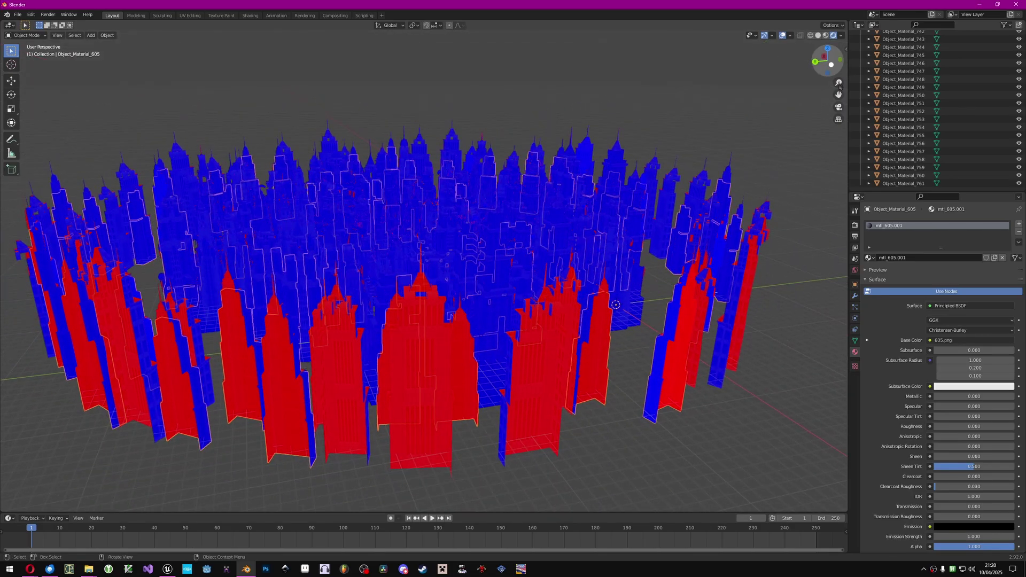
# Select all city objects and orbit around them to check which faces show red.
pyautogui.rightClick(598, 115)
pyautogui.press('Escape')
pyautogui.click(609, 84)
pyautogui.press('a')
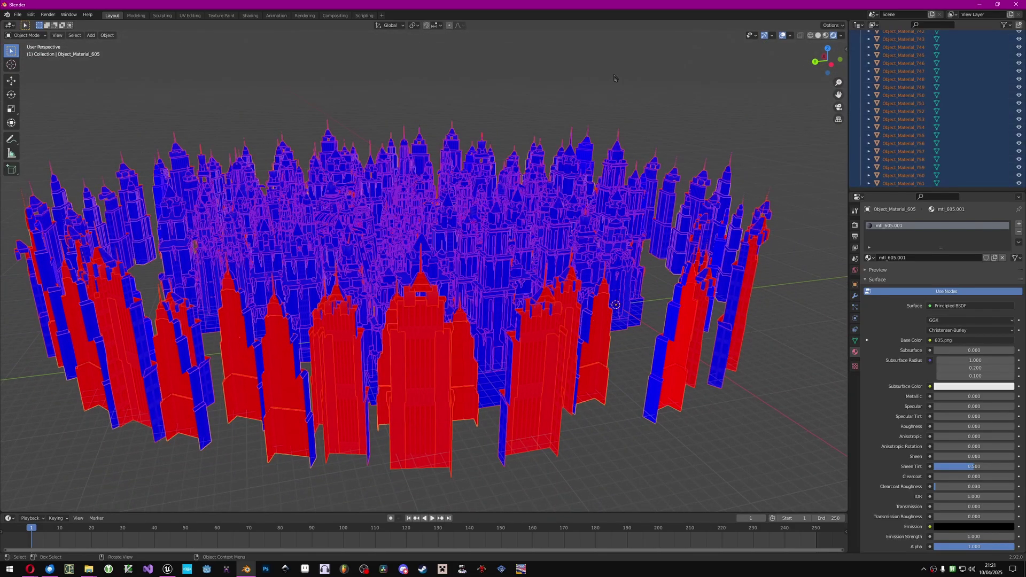
pyautogui.moveTo(615, 80); pyautogui.dragTo(693, 111, button='middle')
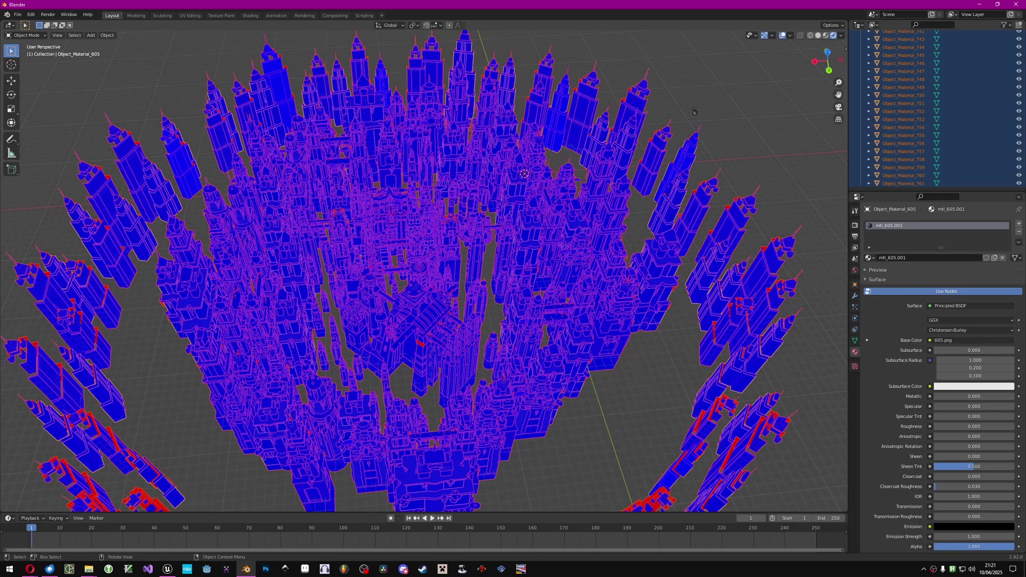
pyautogui.moveTo(488, 58); pyautogui.dragTo(547, 104, button='middle')
pyautogui.hotkey('alt', 'a')
pyautogui.press('a')
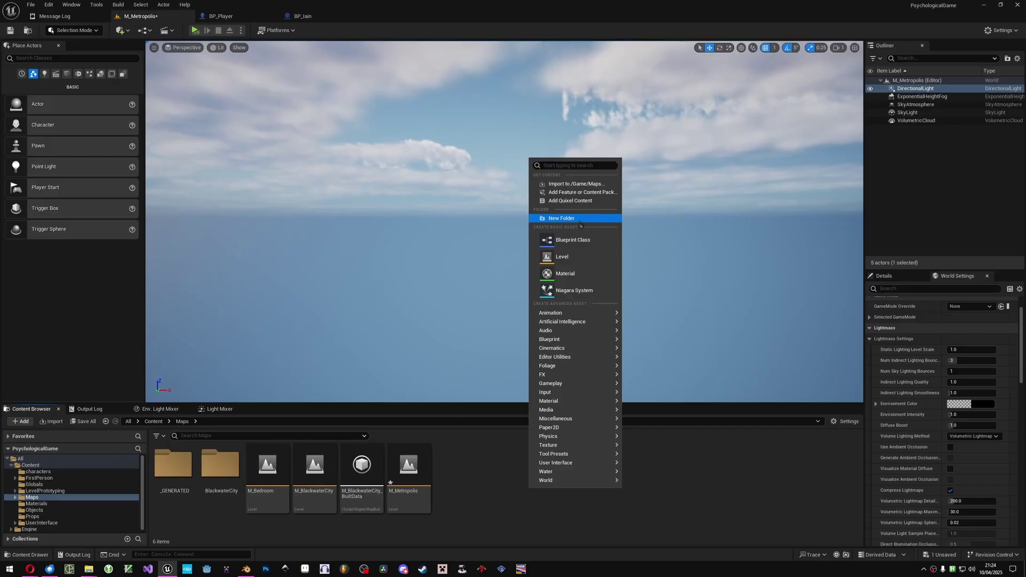
# Create a new folder named Metropolis inside Maps.
pyautogui.click(559, 217)
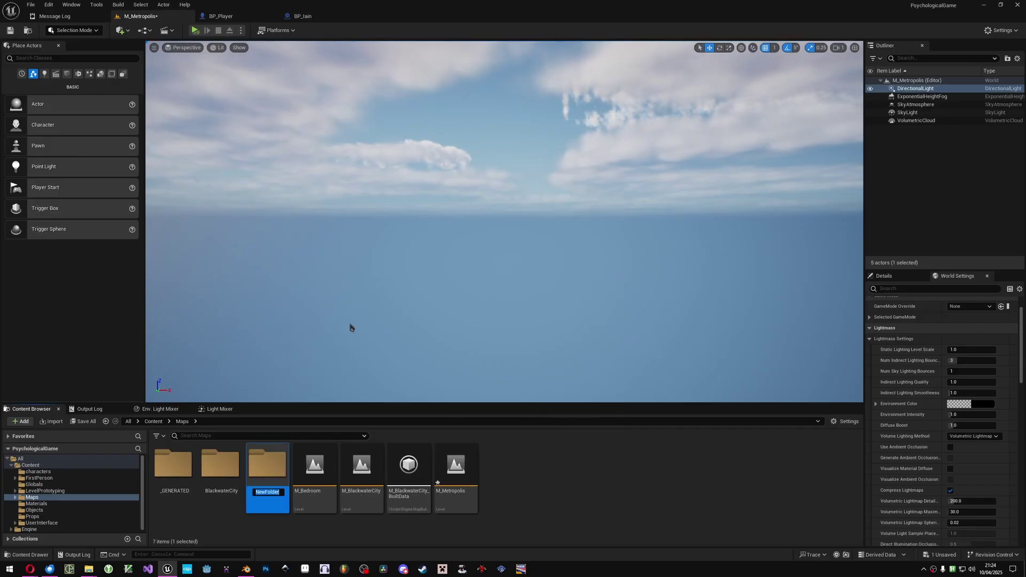
pyautogui.write('Metropolis')
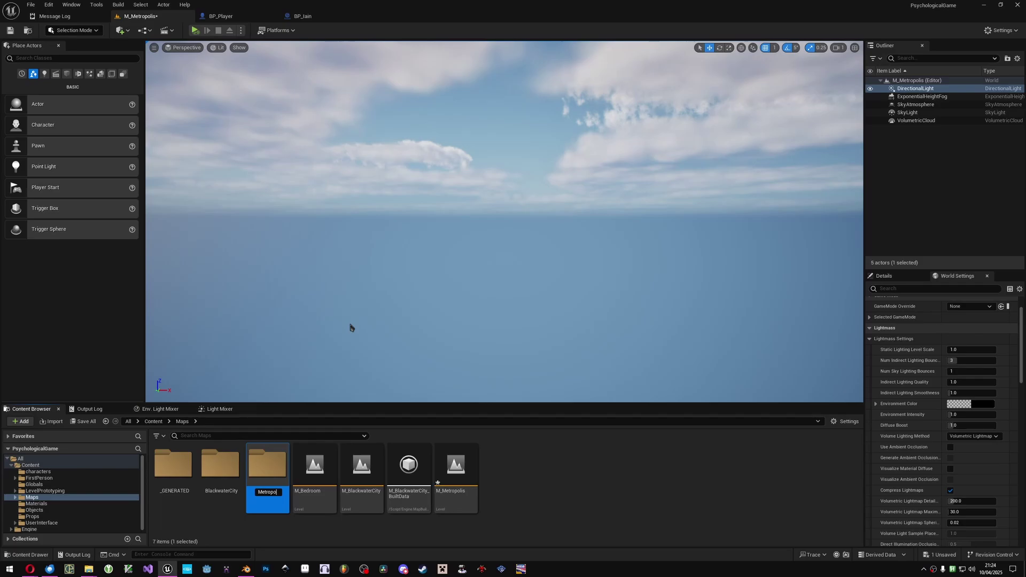
pyautogui.press('Return')
pyautogui.press('Return')
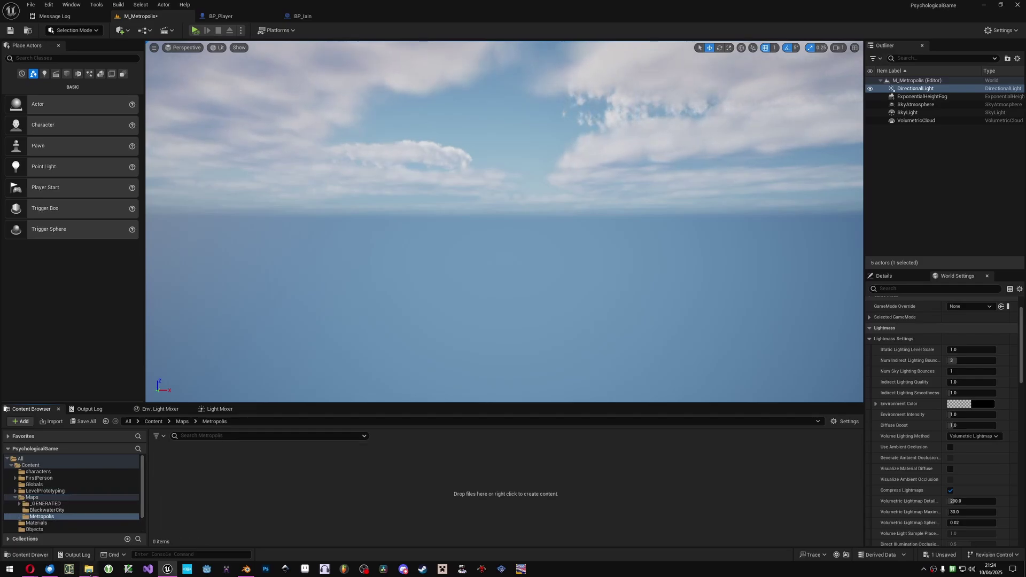
# In File Explorer, go up to RatchetAndClankModelRips and drag a model file toward the editor.
pyautogui.moveTo(89, 567)
pyautogui.click(51, 534)
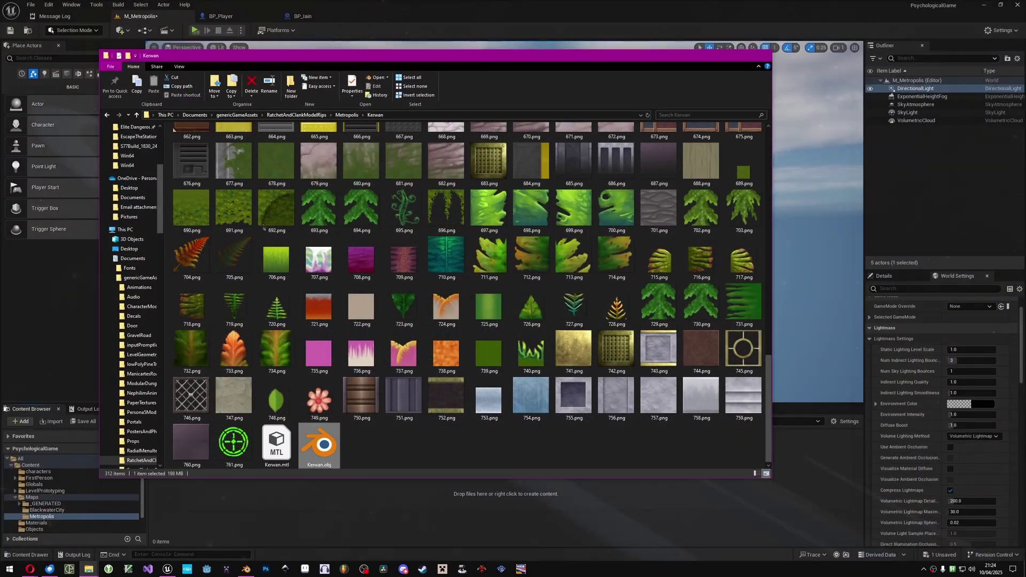
pyautogui.click(309, 115)
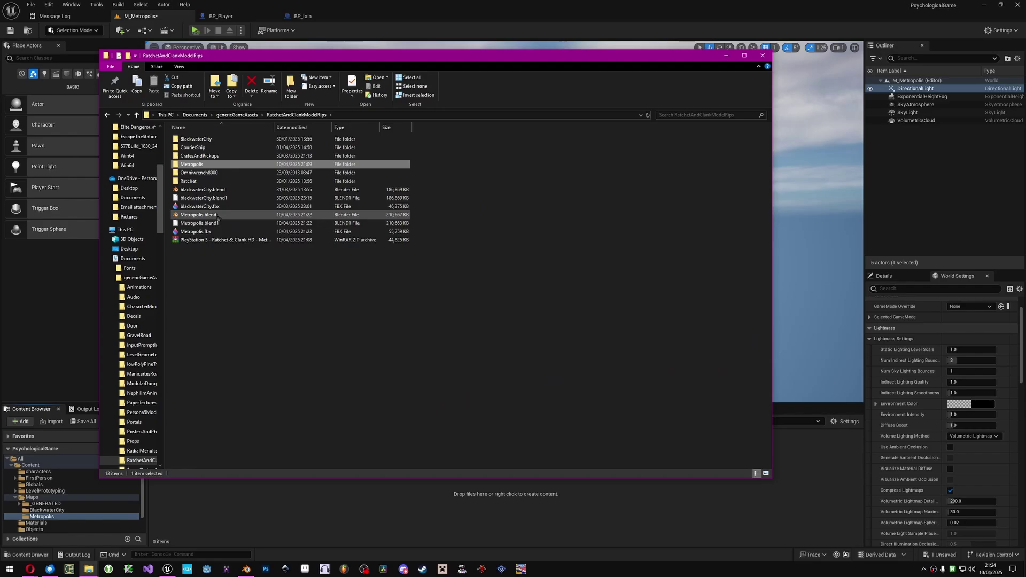
pyautogui.moveTo(205, 223); pyautogui.dragTo(199, 232)
# Import Metropolis.fbx with its materials and textures, then select the placed Metropolis actor.
pyautogui.click(196, 231)
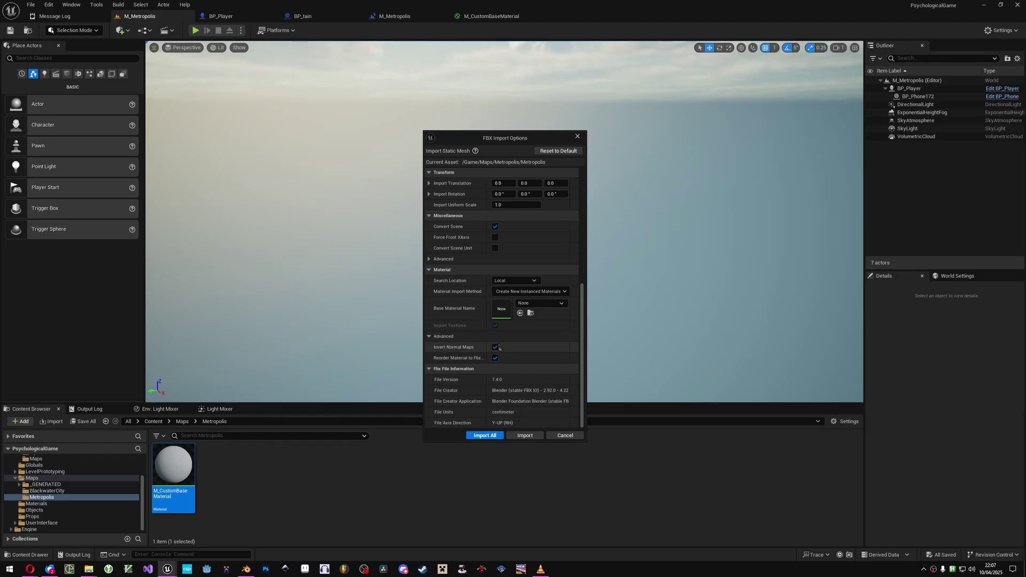
pyautogui.click(526, 292)
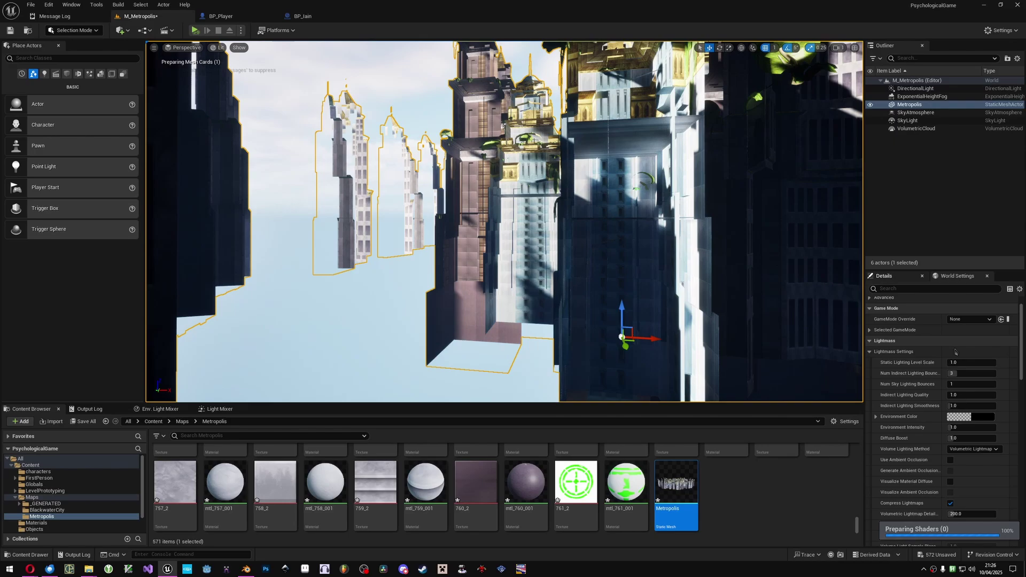
pyautogui.click(885, 276)
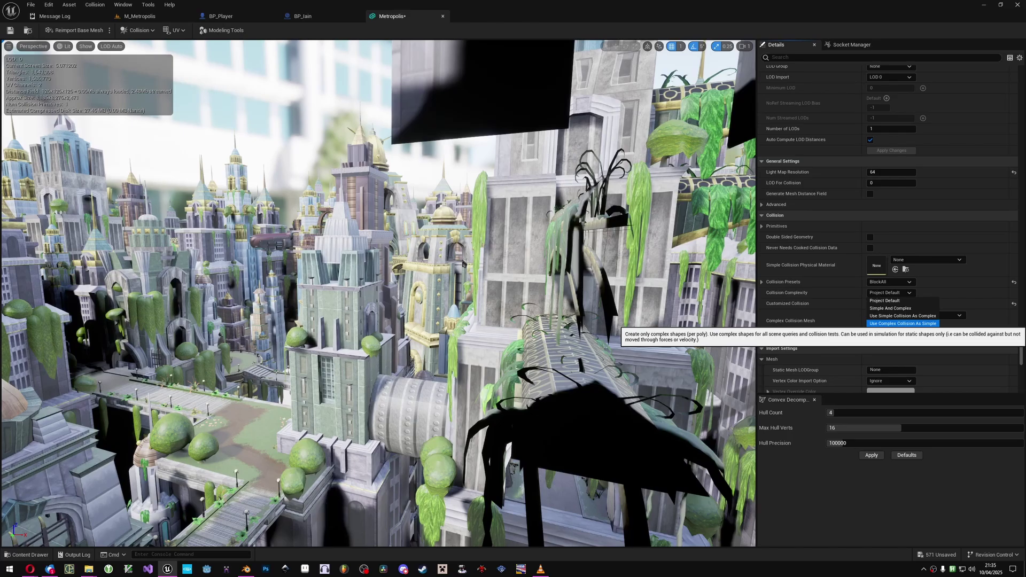
# Set Collision Complexity to Use Complex Collision As Simple and fly down to the green plaza.
pyautogui.press('Return')
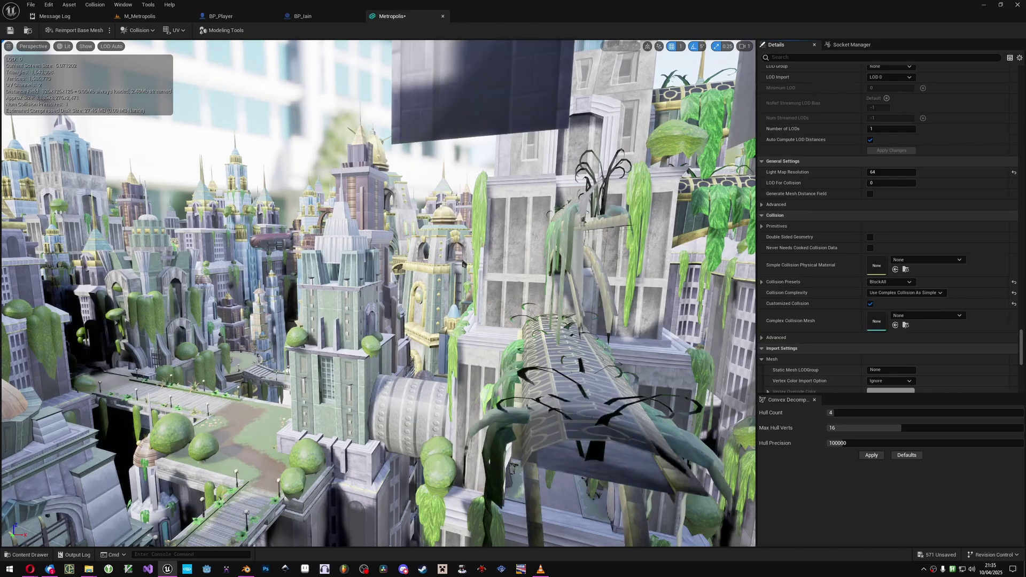
pyautogui.scroll(2, 463, 263)
pyautogui.moveTo(463, 263); pyautogui.dragTo(342, 191, button='right')
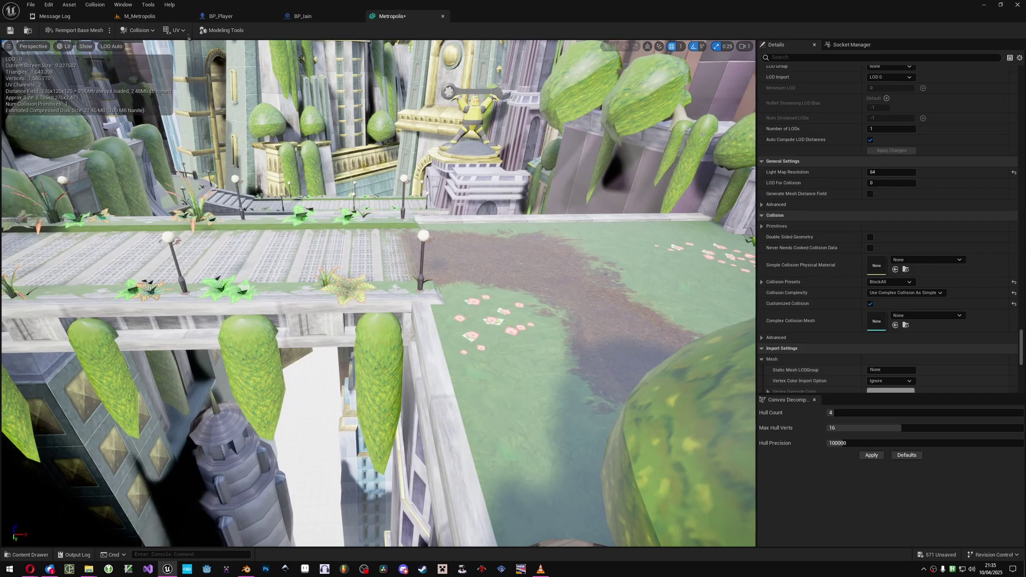
# Turn on Simple Collision display in the viewport and fly in to inspect the wireframe.
pyautogui.click(151, 31)
pyautogui.click(152, 30)
pyautogui.click(84, 47)
pyautogui.click(150, 31)
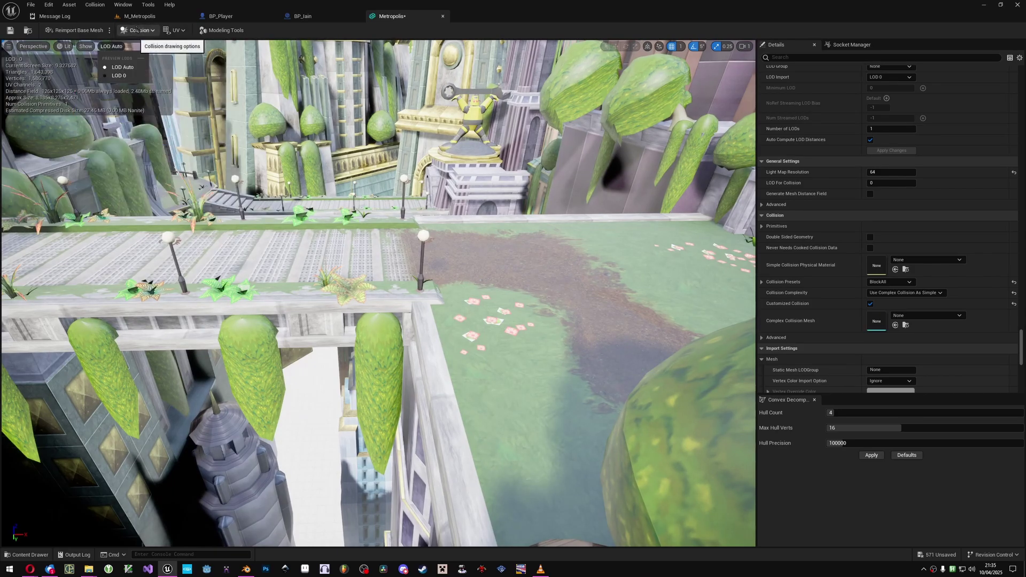
pyautogui.click(150, 31)
pyautogui.click(150, 31)
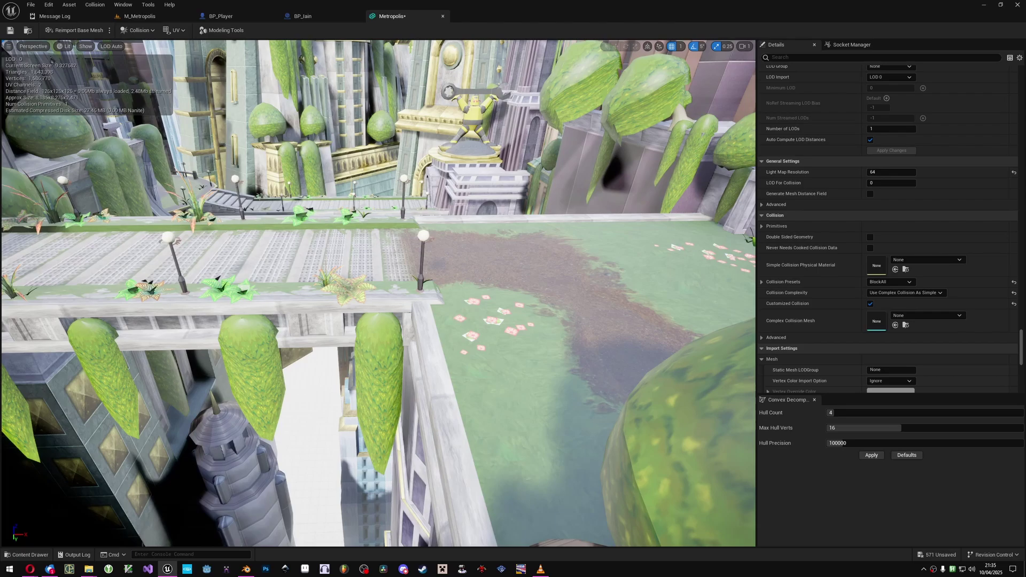
pyautogui.click(66, 48)
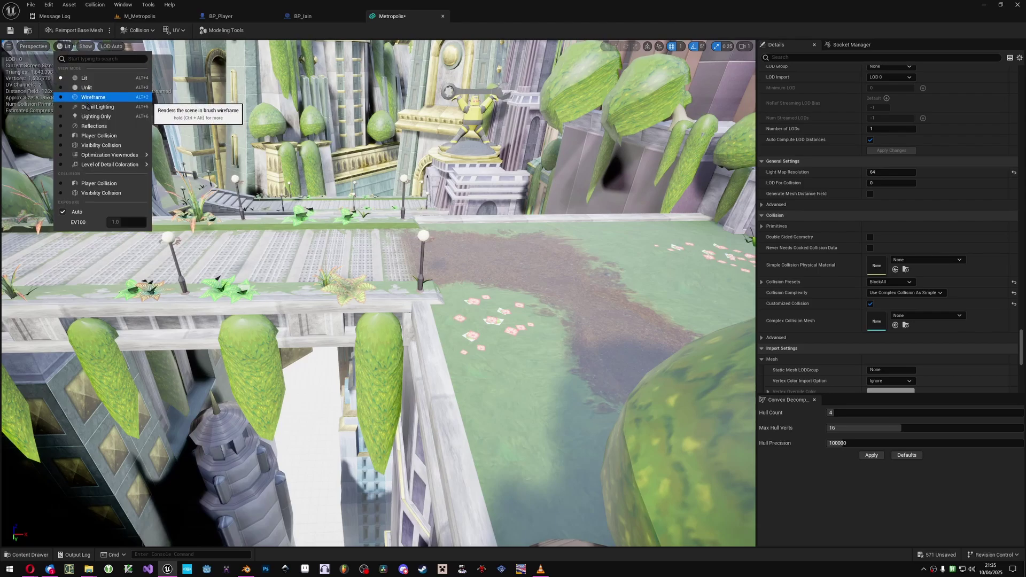
pyautogui.click(85, 47)
pyautogui.click(86, 47)
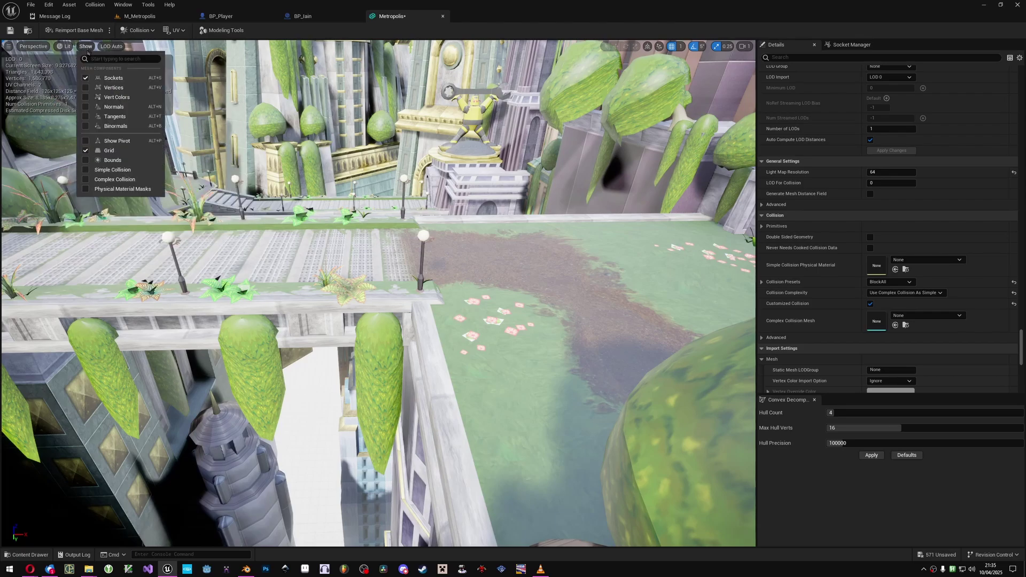
pyautogui.click(113, 169)
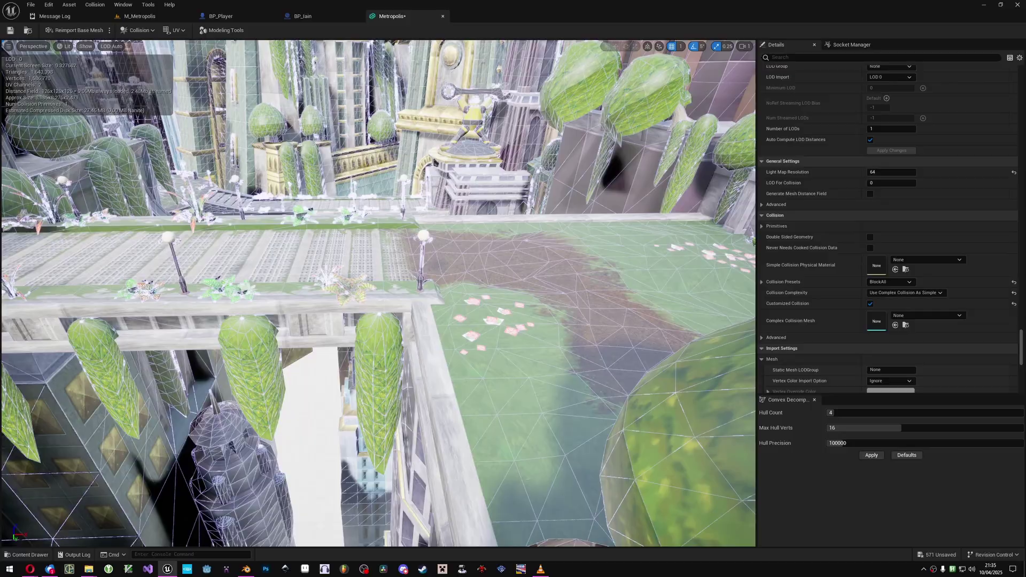
pyautogui.scroll(3, 112, 169)
pyautogui.moveTo(113, 169)
pyautogui.mouseDown(button='right')
pyautogui.moveTo(93, 163)
pyautogui.moveTo(110, 179)
pyautogui.moveTo(128, 175)
pyautogui.mouseUp(button='right')
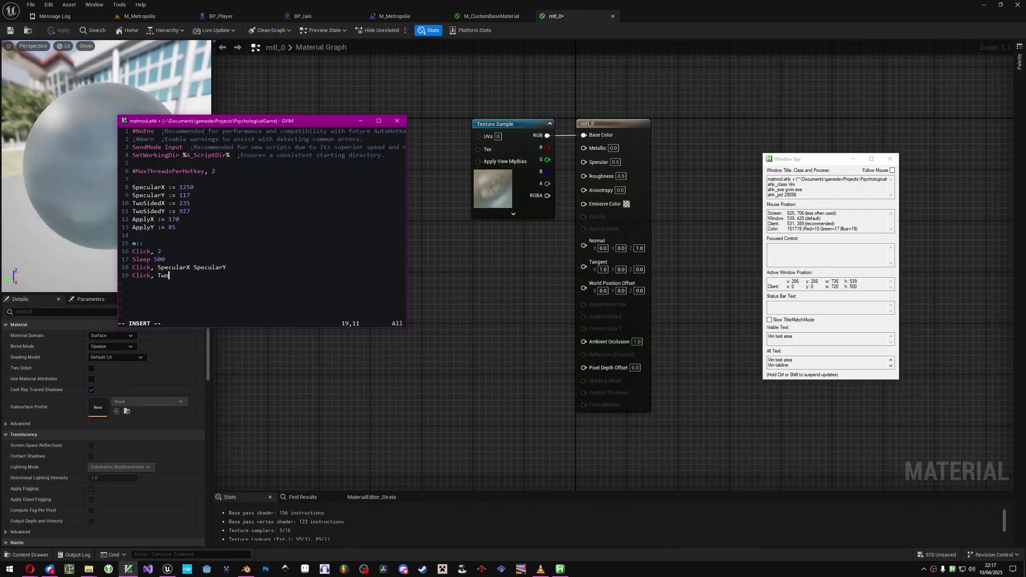
# In matmod.ahk, add the 'Send, 0' and 'Send {Return}' lines and the ApplyY click coordinate.
pyautogui.write('X TwoSidedY')
pyautogui.press('Return')
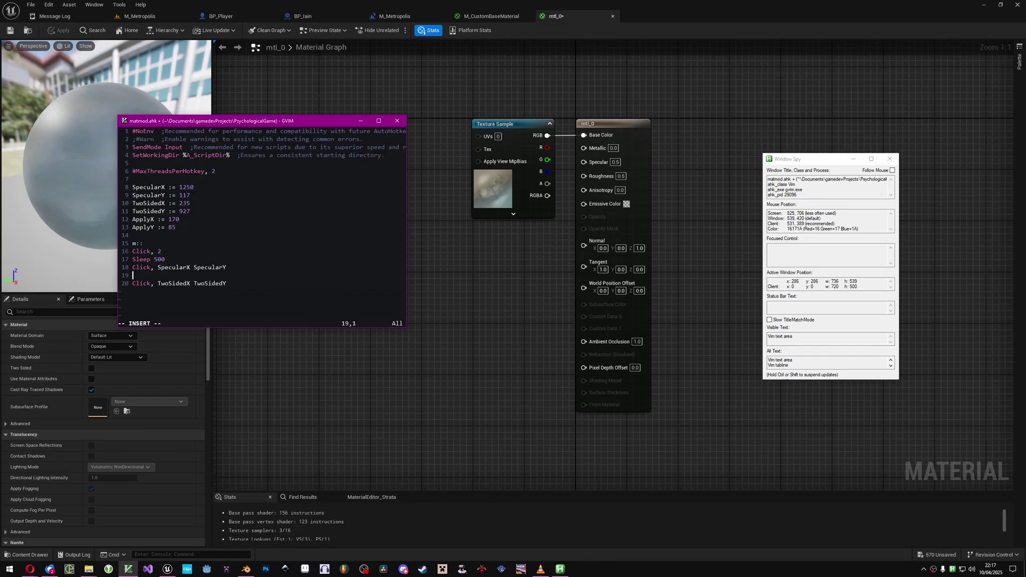
pyautogui.write('Send, 0')
pyautogui.press('Return')
pyautogui.write('Se')
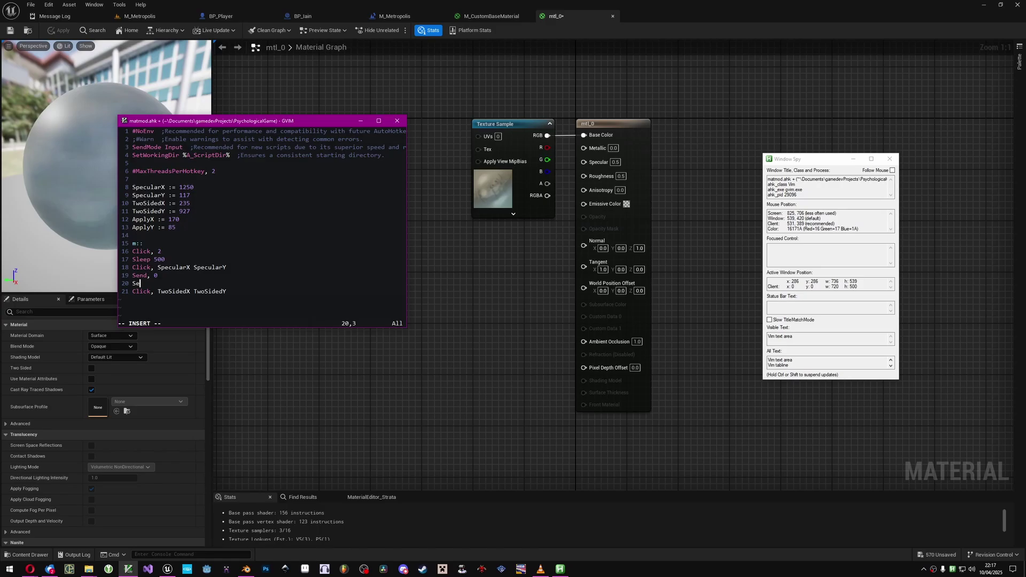
pyautogui.write('nd {R<F18>')
pyautogui.write('urn}')
pyautogui.click(155, 283)
pyautogui.write(',')
pyautogui.write('ApplyY')
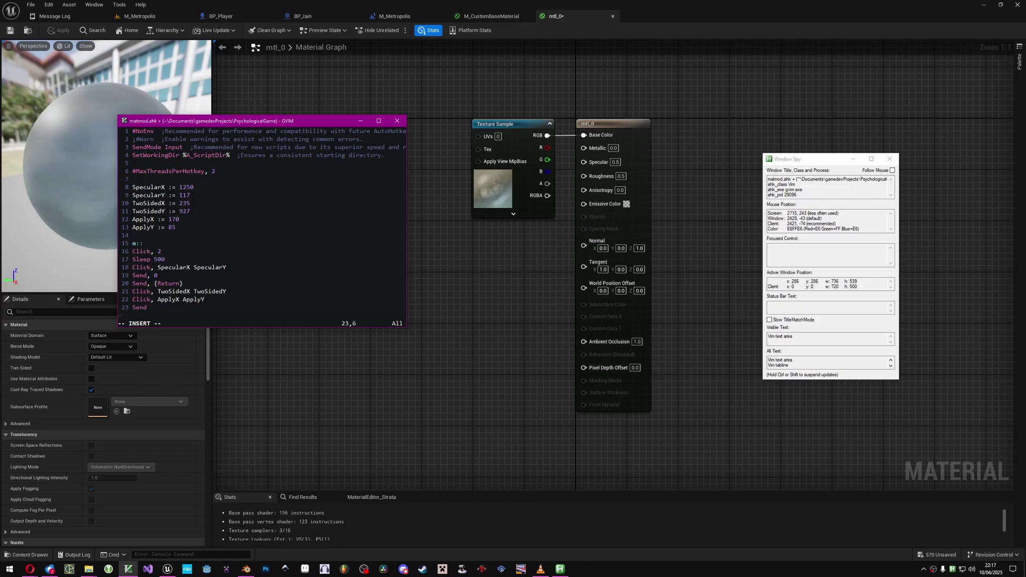
pyautogui.hotkey('alt', 'Tab')
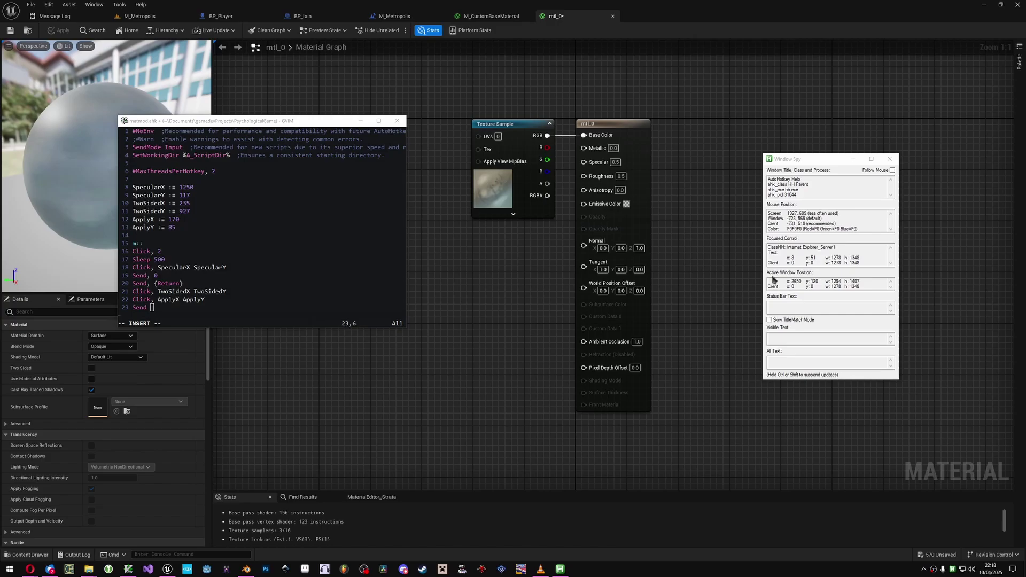
# Run the macro on mtl_587, mtl_588 and mtl_589 to make them two-sided with zero specular.
pyautogui.click(174, 309)
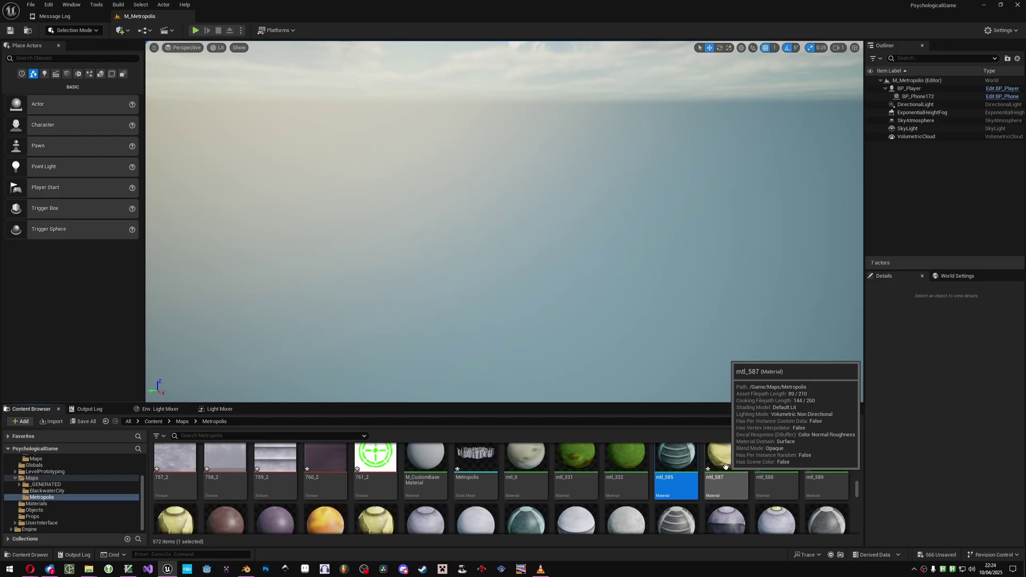
pyautogui.doubleClick(725, 466)
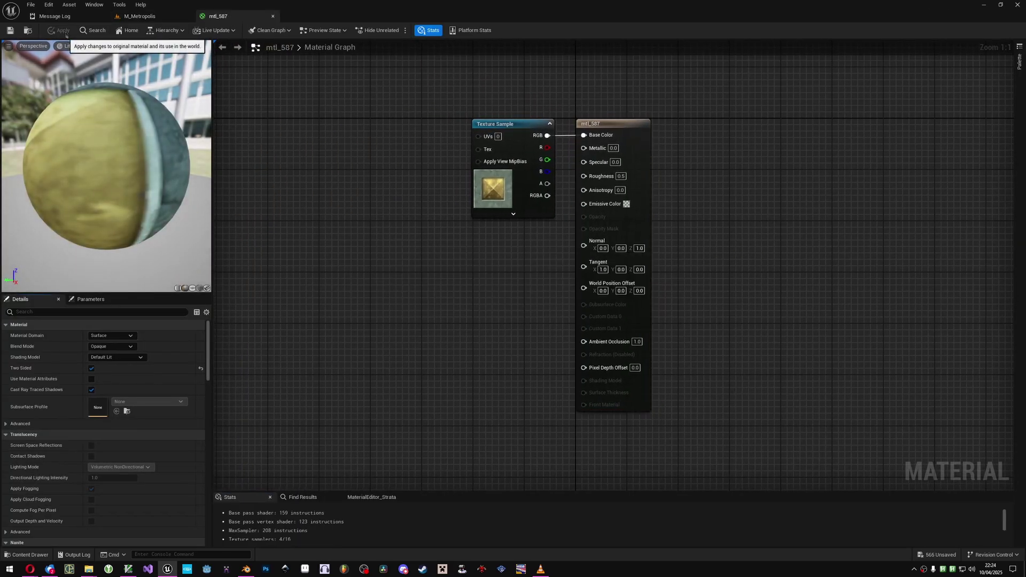
pyautogui.click(54, 16)
pyautogui.click(104, 16)
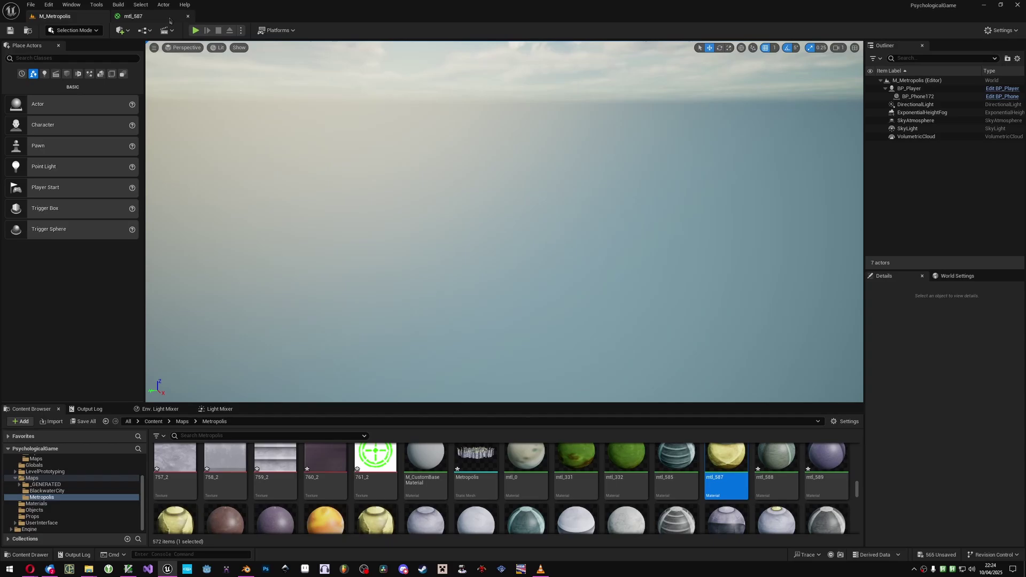
pyautogui.click(169, 17)
pyautogui.click(188, 16)
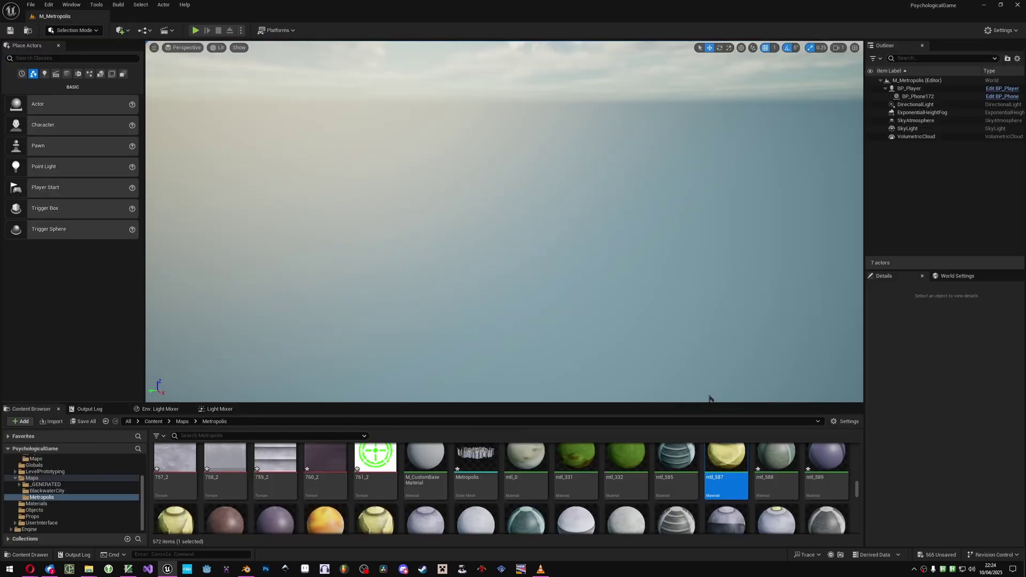
pyautogui.doubleClick(761, 454)
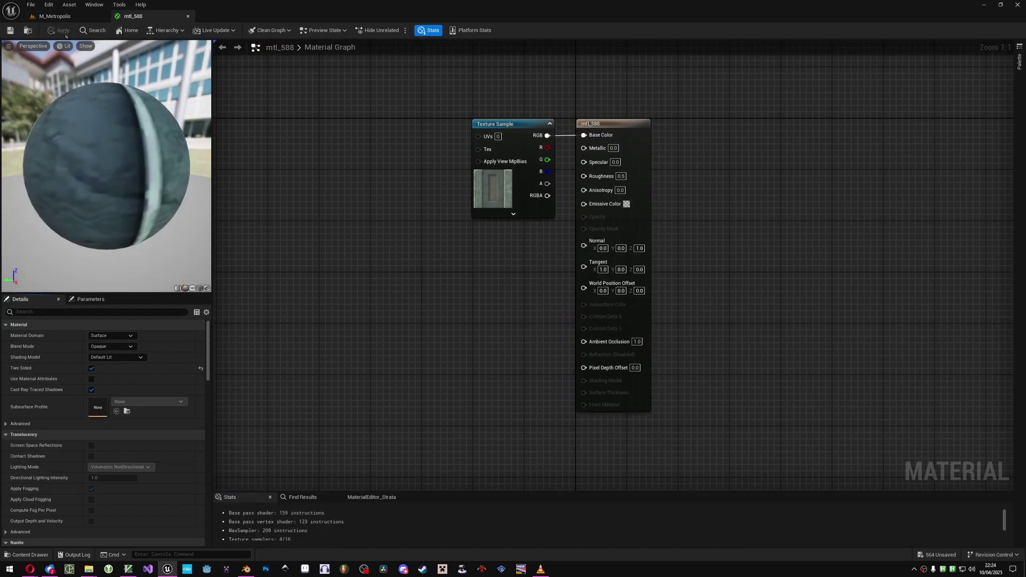
pyautogui.click(54, 16)
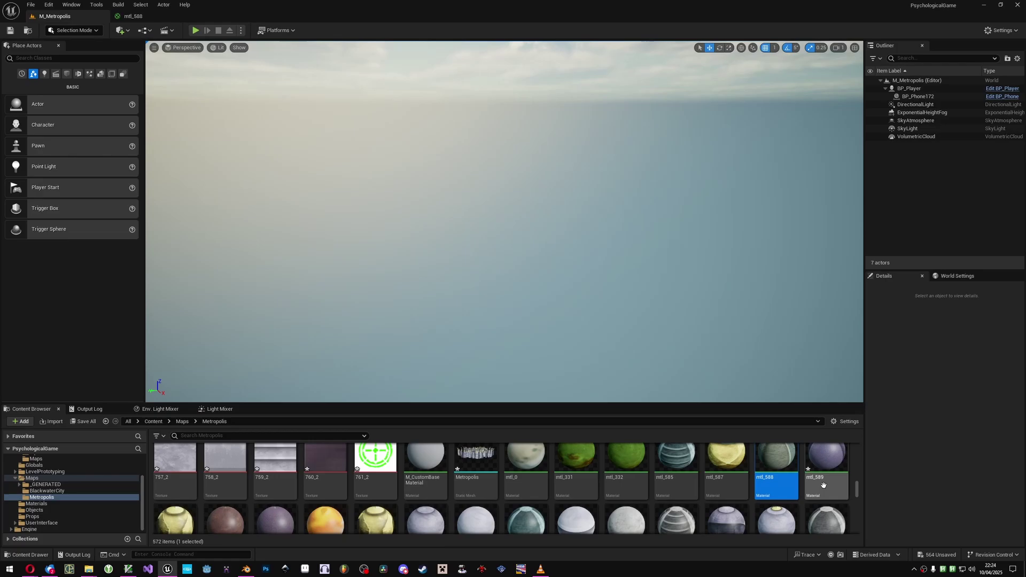
pyautogui.doubleClick(825, 489)
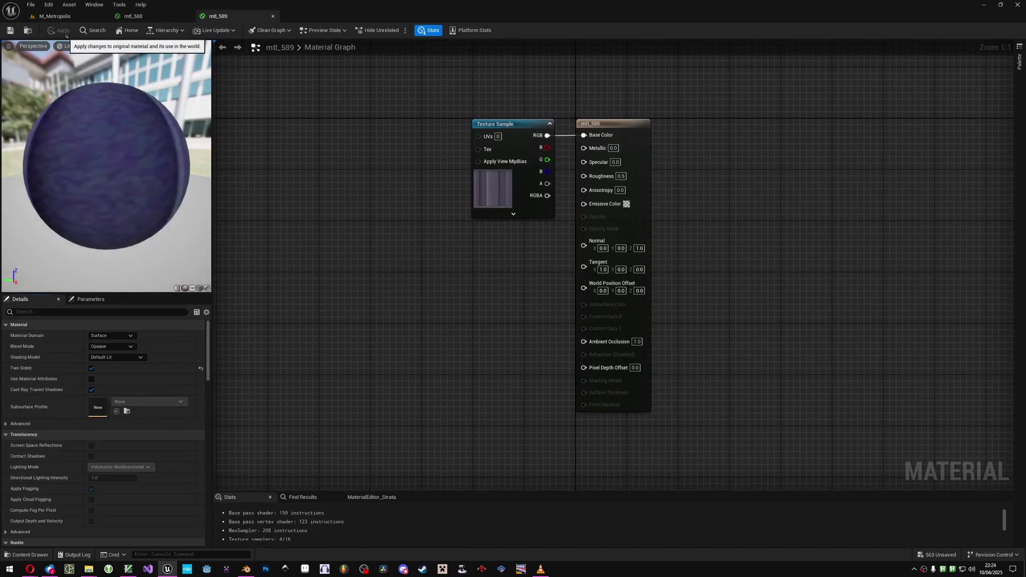
pyautogui.click(54, 16)
# Apply the same two-sided, zero-specular fix to mtl_590, mtl_591, mtl_592 and mtl_599, then open mtl_601.
pyautogui.scroll(-2, 177, 497)
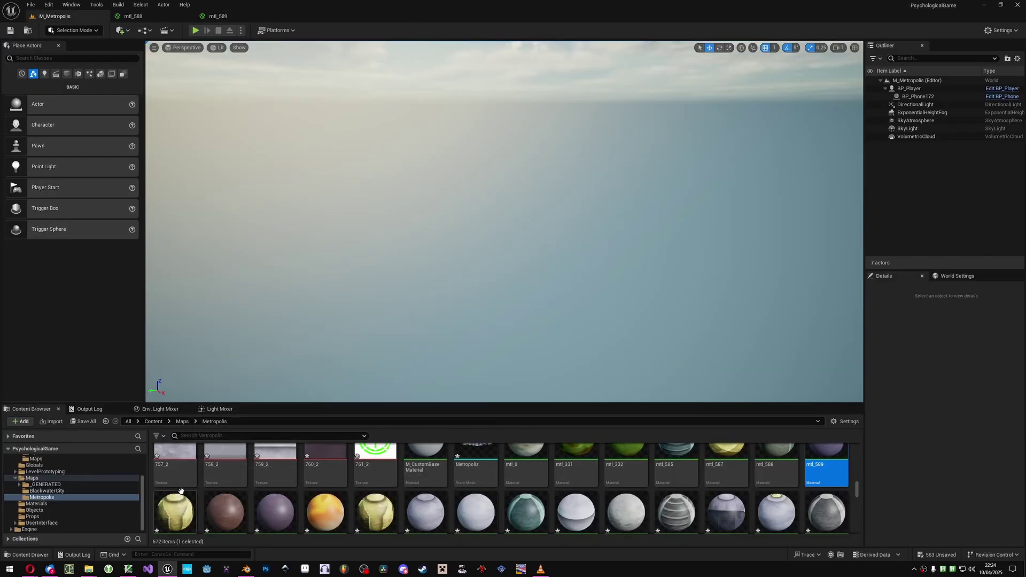
pyautogui.doubleClick(178, 497)
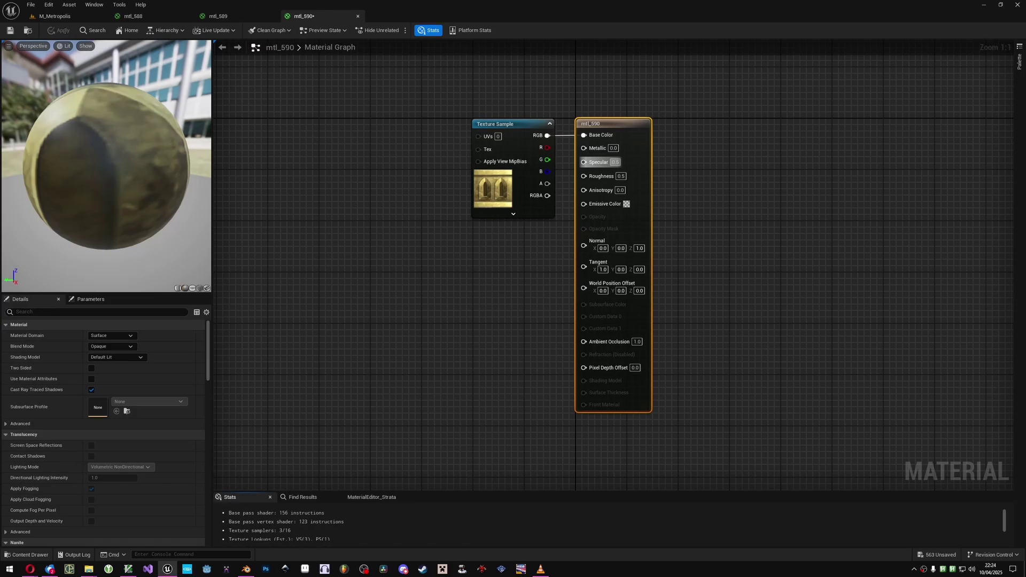
pyautogui.click(54, 16)
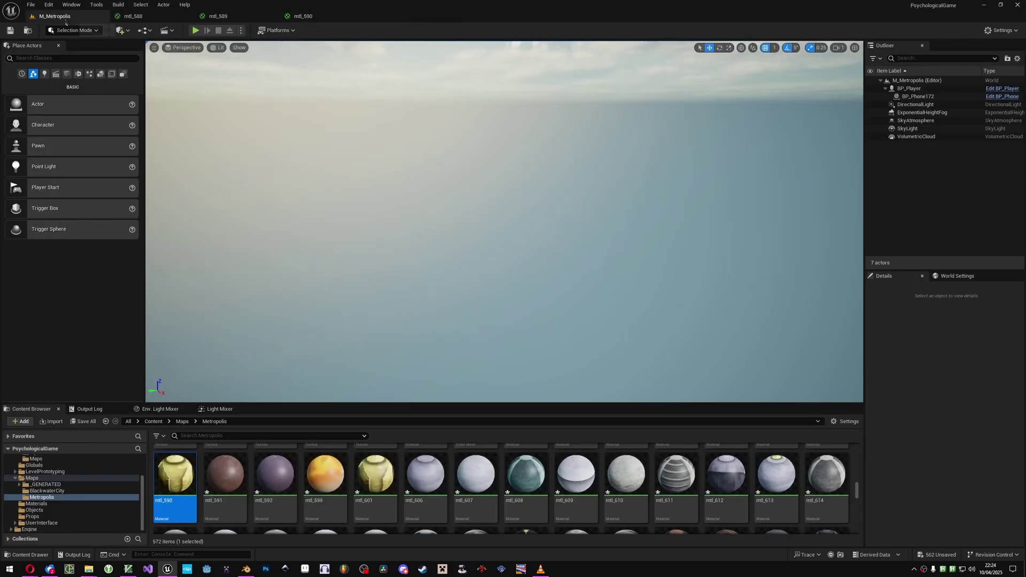
pyautogui.doubleClick(246, 514)
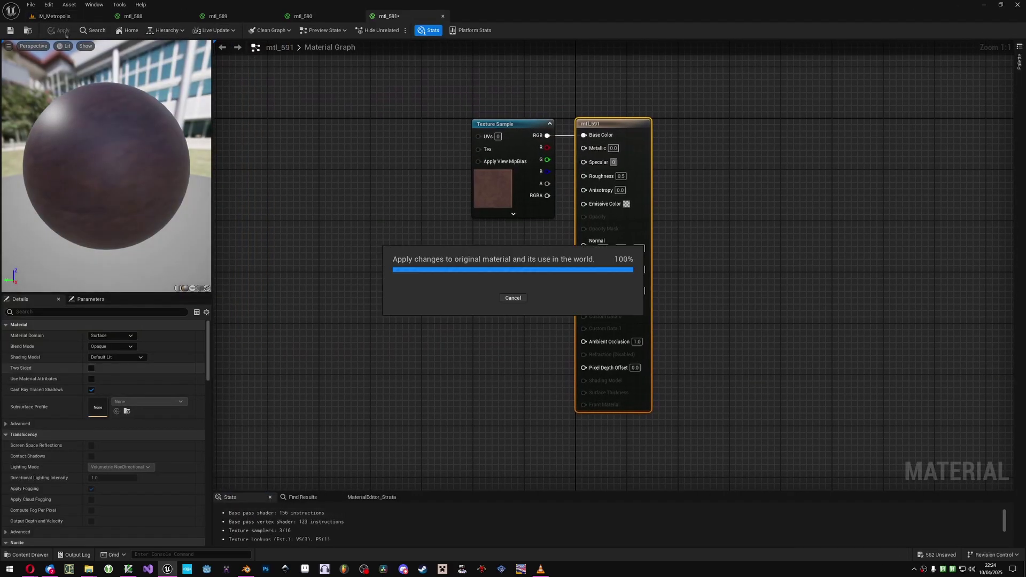
pyautogui.click(49, 20)
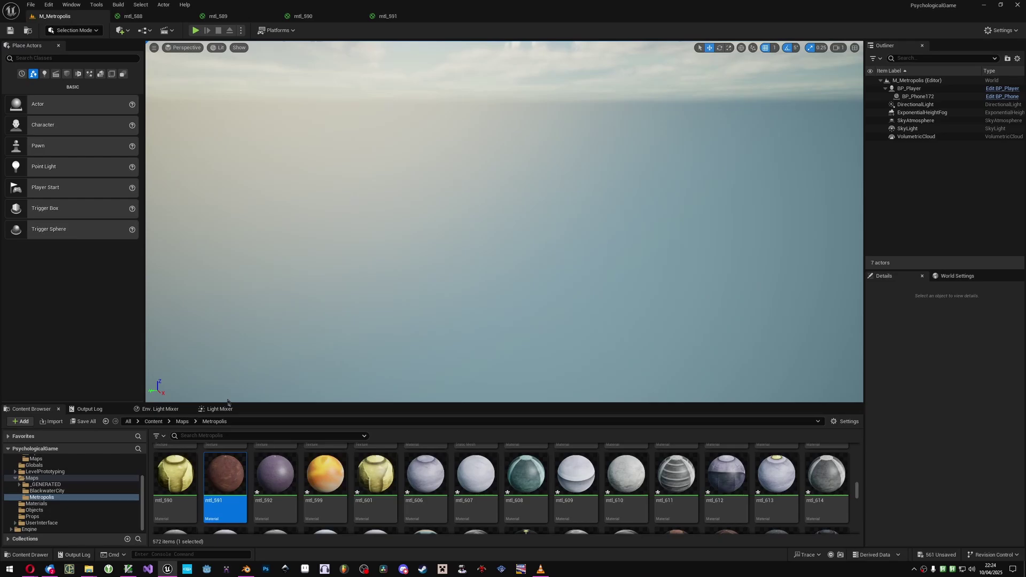
pyautogui.doubleClick(273, 467)
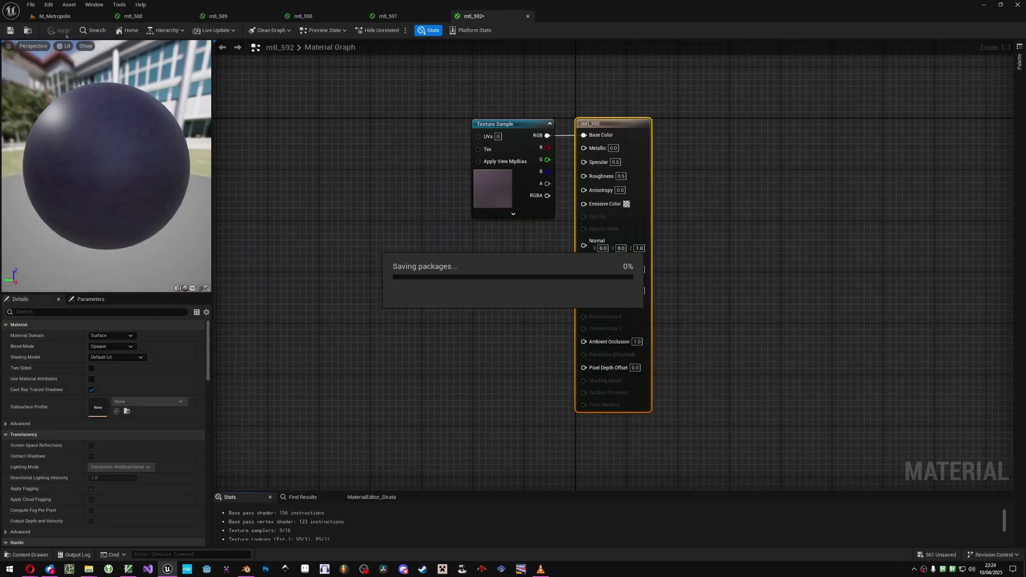
pyautogui.click(54, 16)
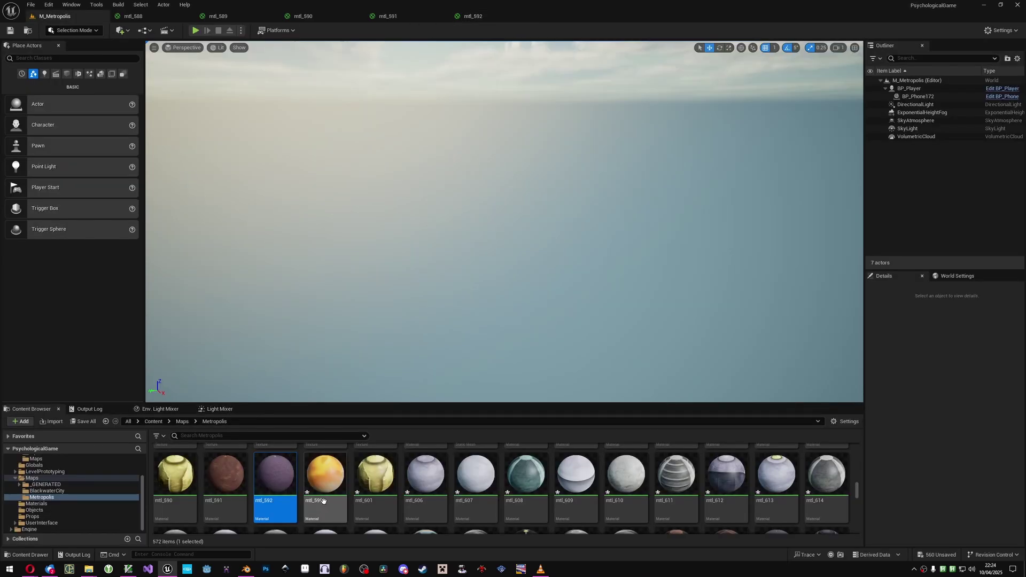
pyautogui.doubleClick(325, 506)
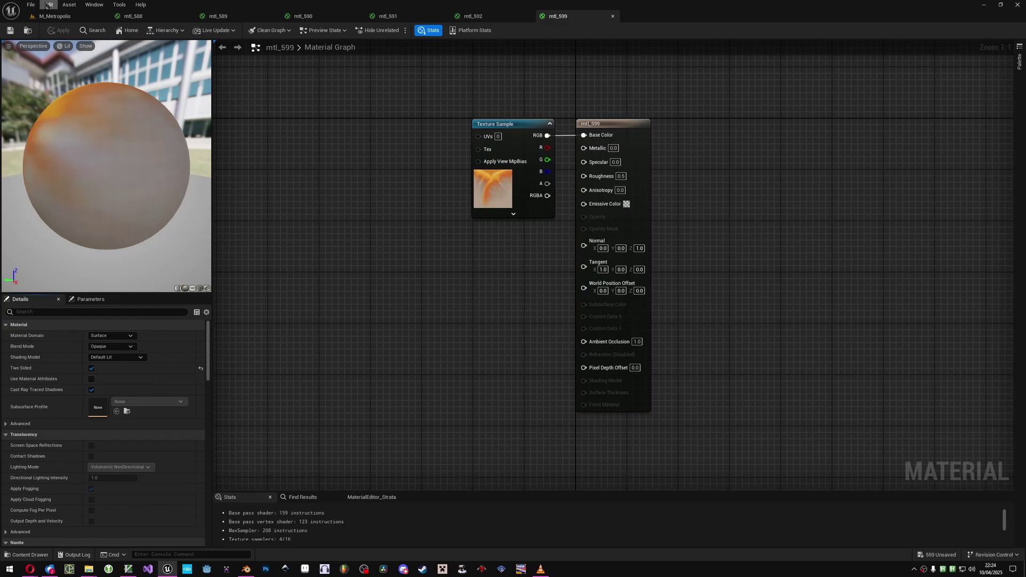
pyautogui.click(63, 17)
pyautogui.doubleClick(376, 474)
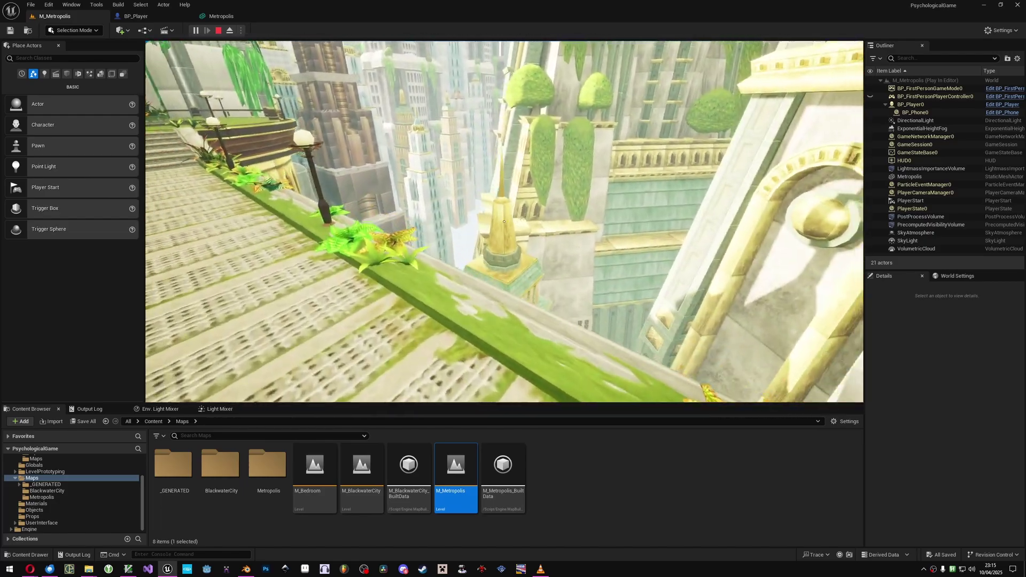
# Stop the play session and return to the level editor.
pyautogui.press('Escape')
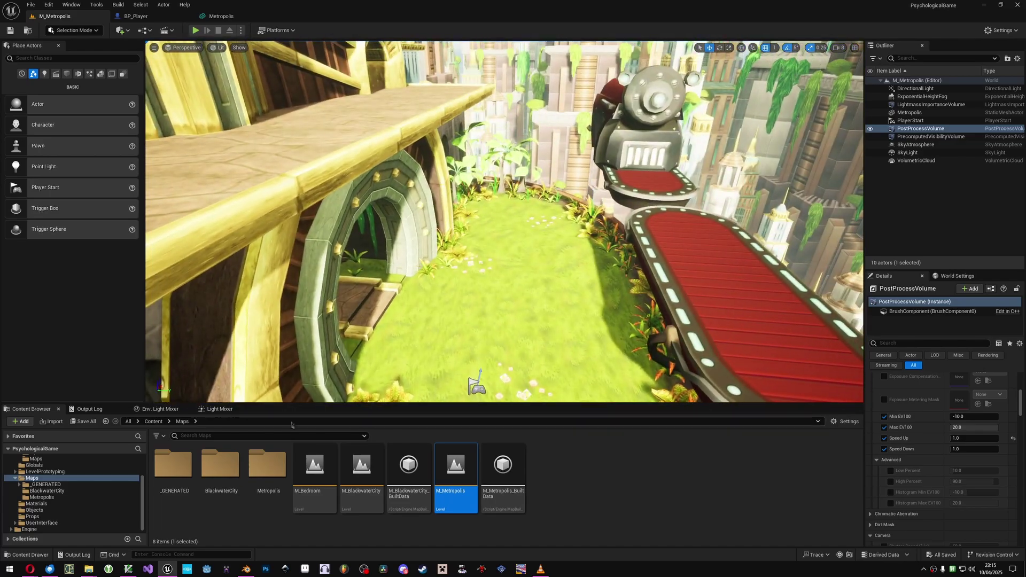
pyautogui.scroll(3, 52, 488)
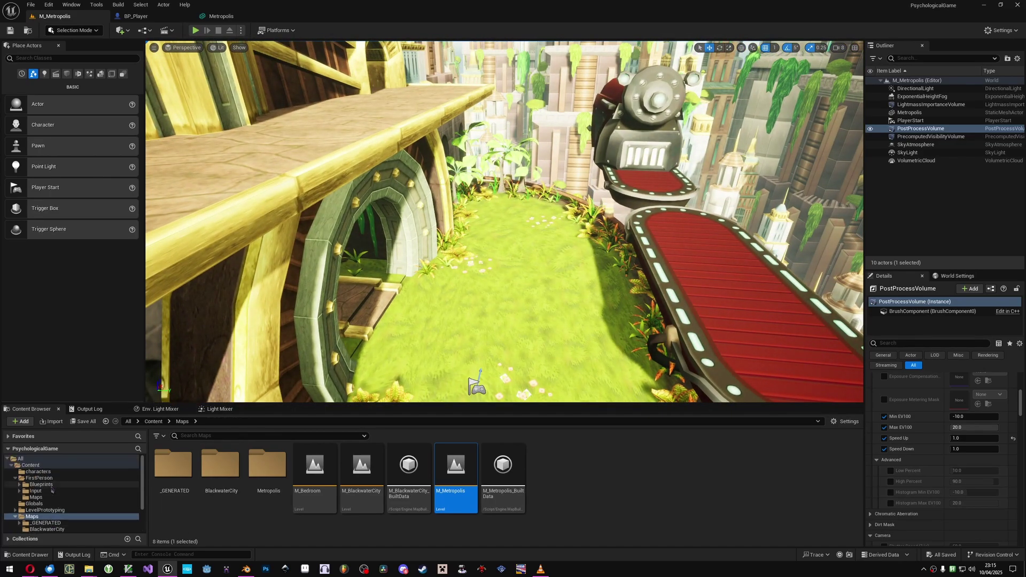
pyautogui.scroll(-3, 52, 488)
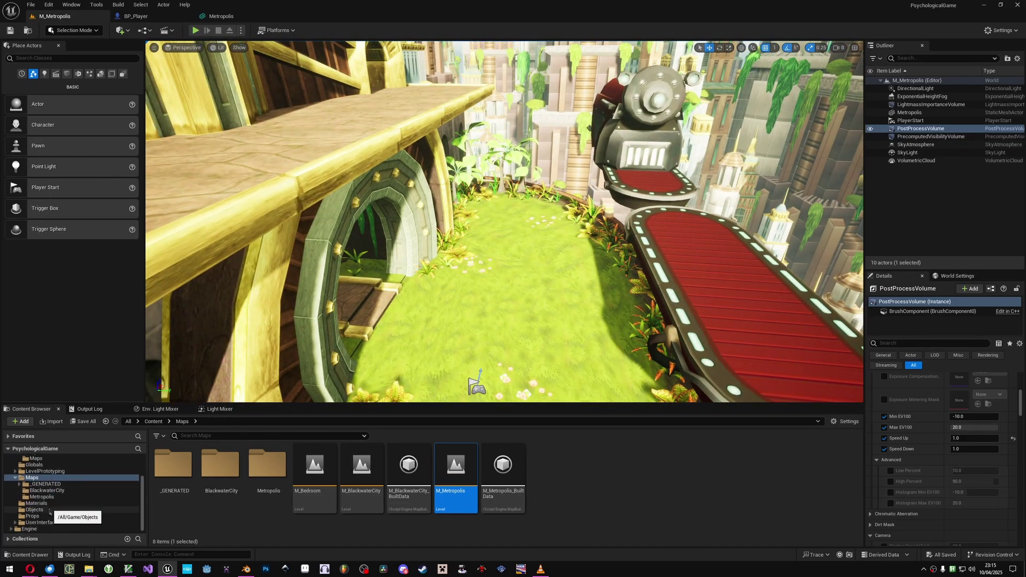
# Drop a boltCrate from Props onto the grass, inspect it, delete it, then browse the characters folder.
pyautogui.click(49, 516)
pyautogui.scroll(3, 49, 518)
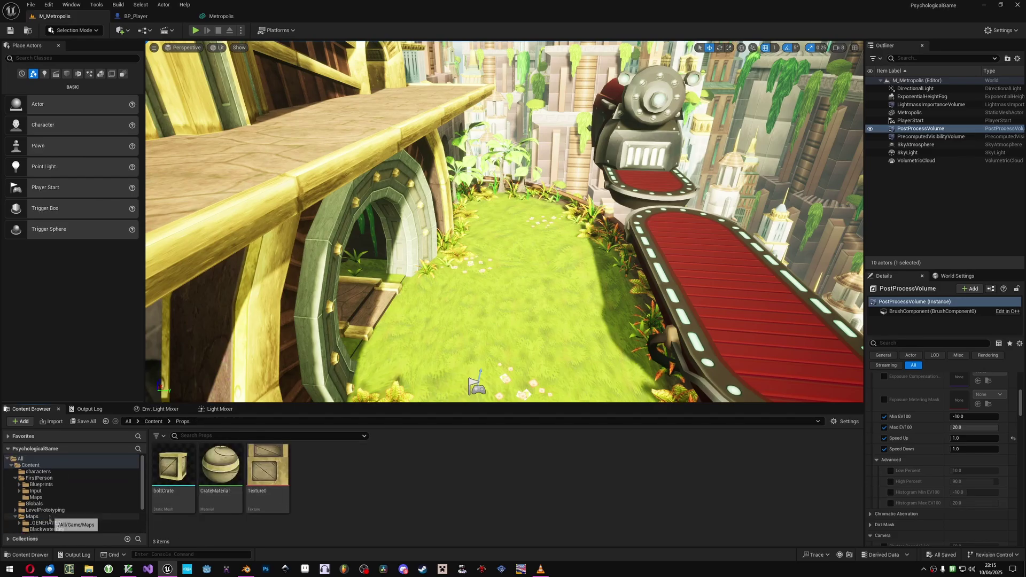
pyautogui.moveTo(172, 464); pyautogui.dragTo(490, 317)
pyautogui.click(504, 308)
pyautogui.press('f')
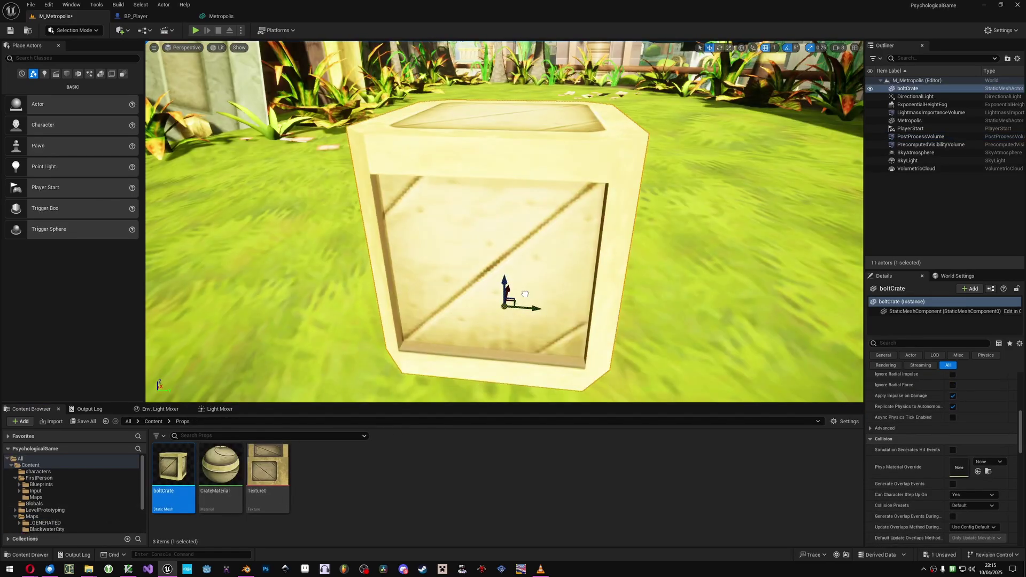
pyautogui.moveTo(505, 308); pyautogui.dragTo(502, 353, button='right')
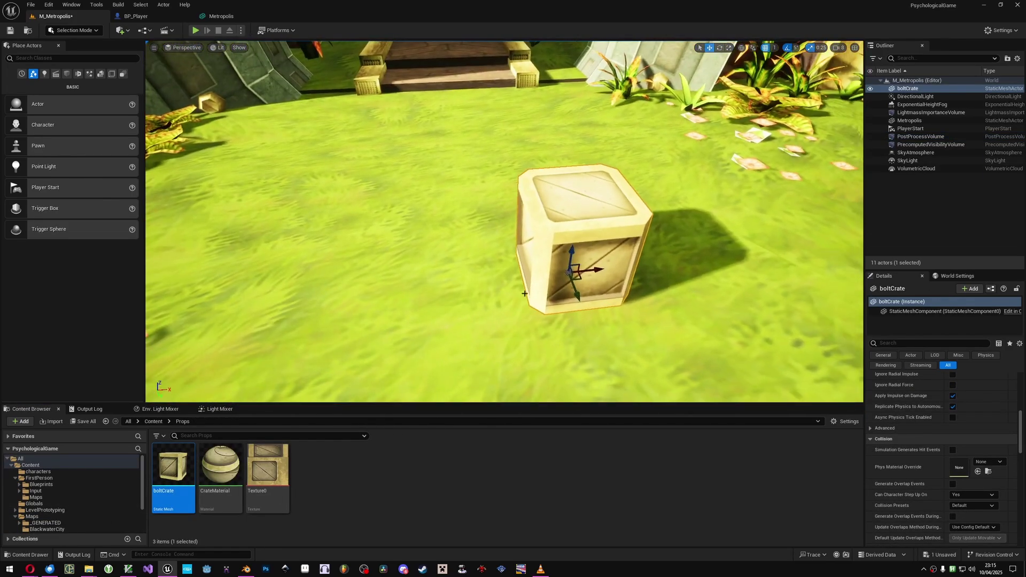
pyautogui.press('Delete')
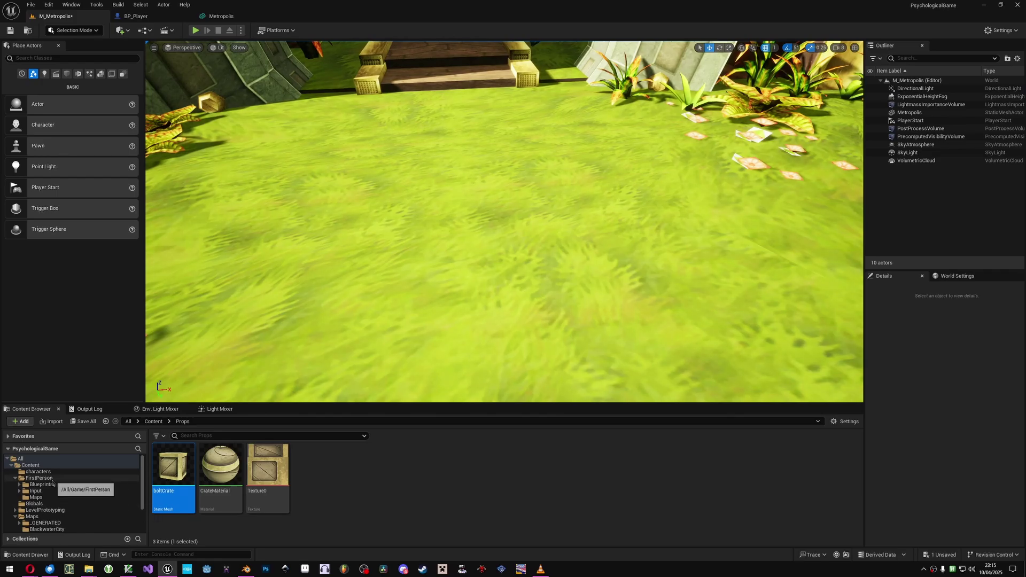
pyautogui.click(37, 471)
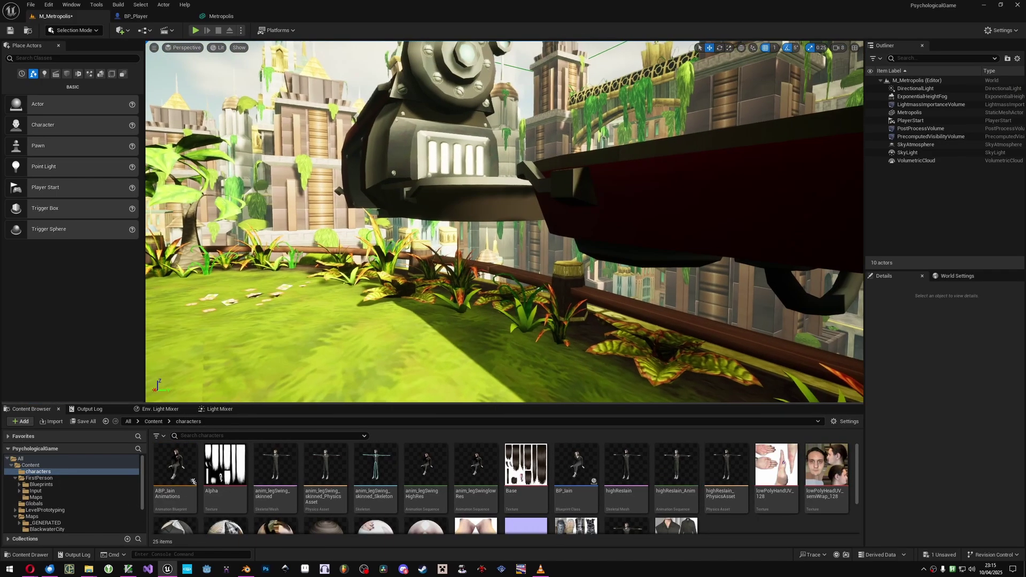